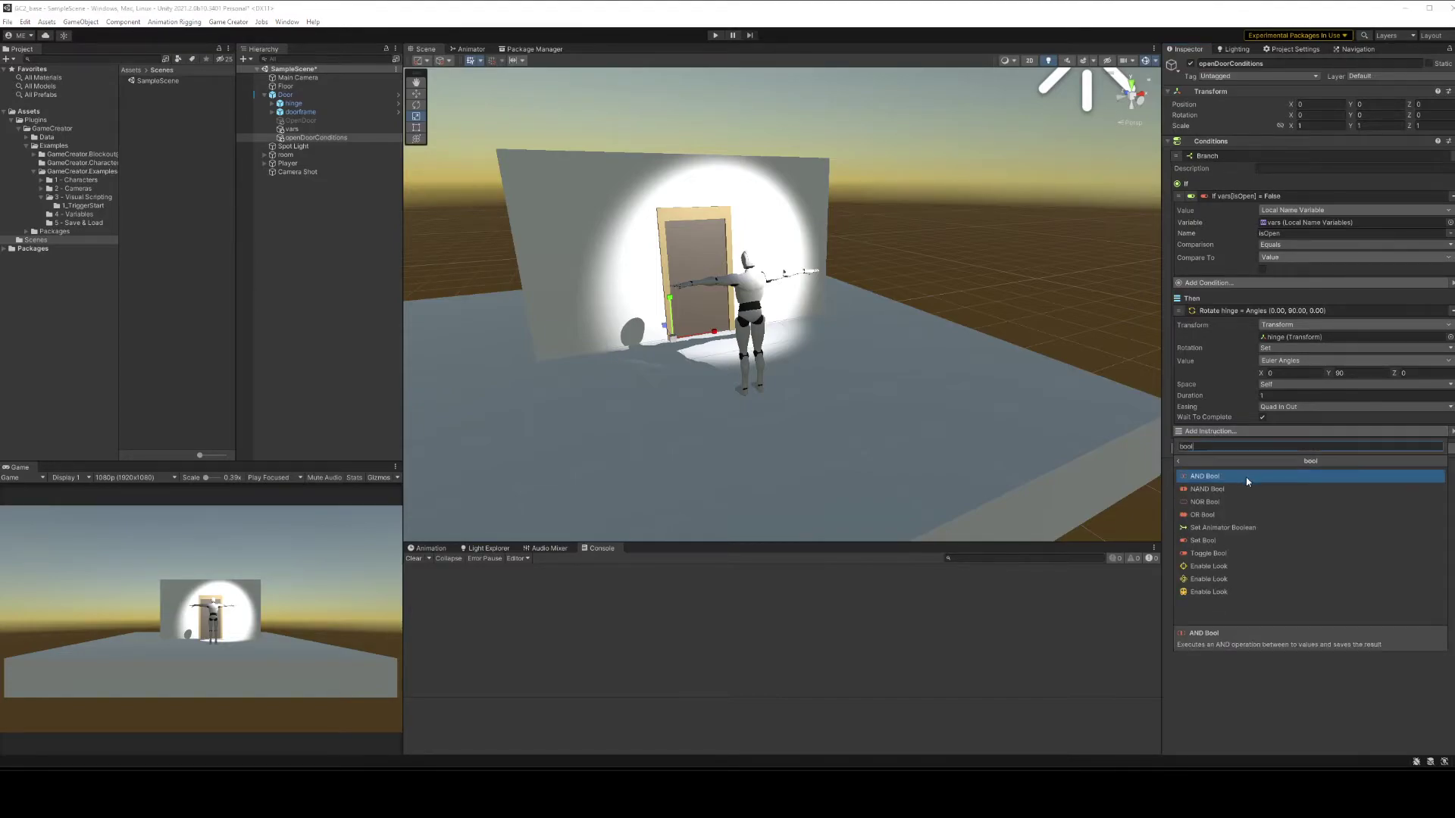
# - After the hinge rotation, add a Set Bool that sets vars' local name variable isOpen to True
pyautogui.click(1242, 540)
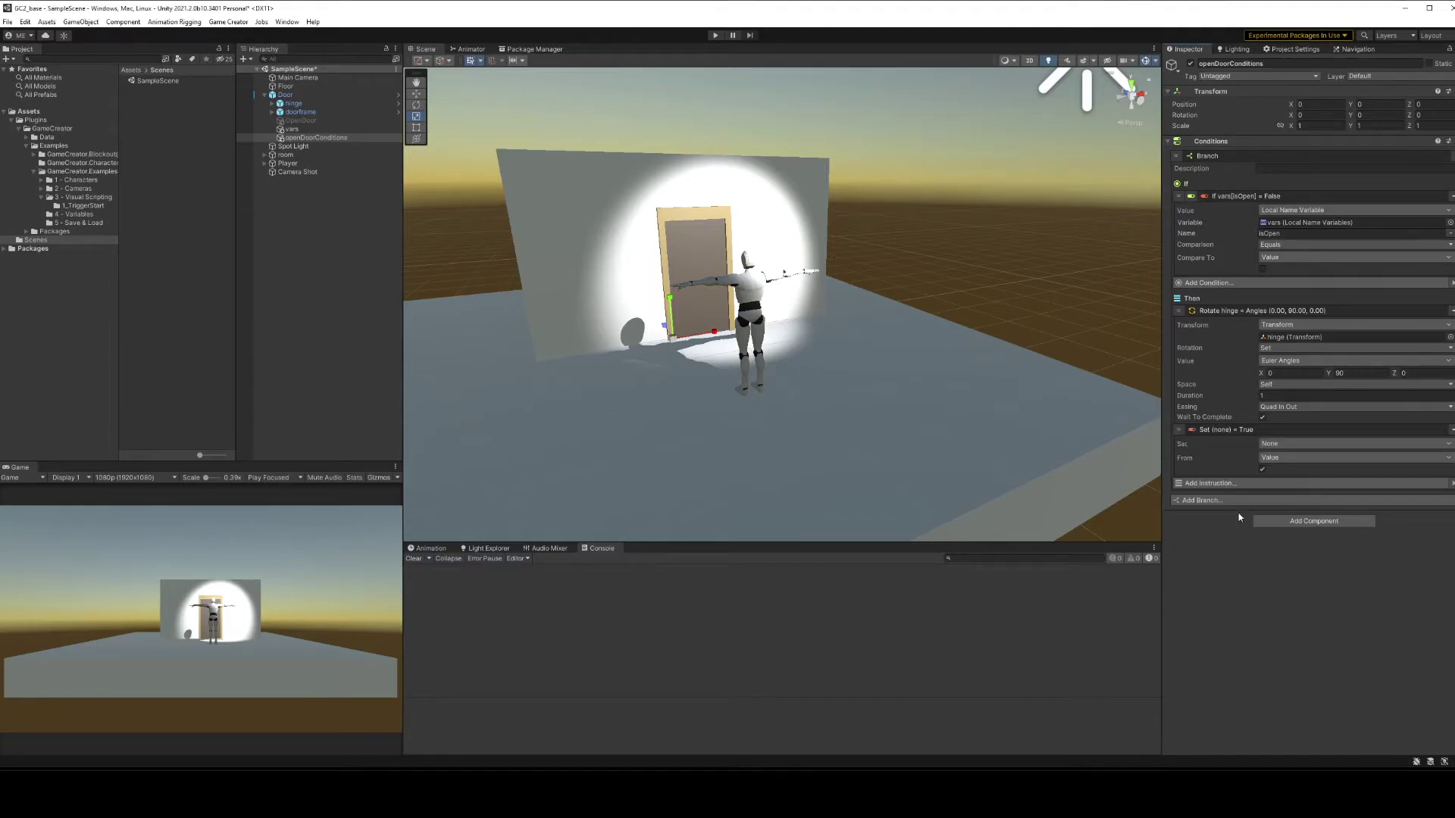
pyautogui.click(1270, 444)
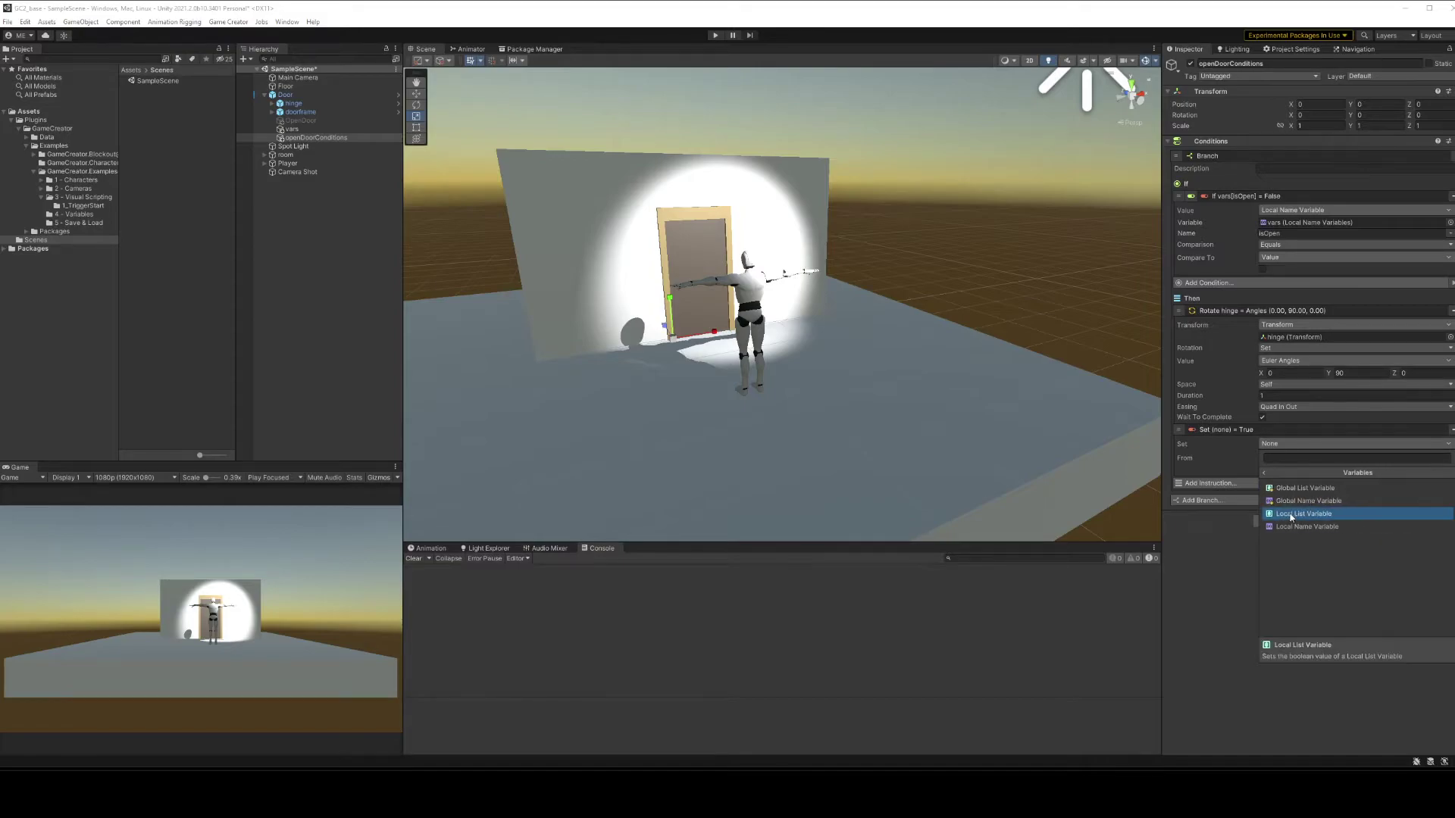
pyautogui.click(1299, 528)
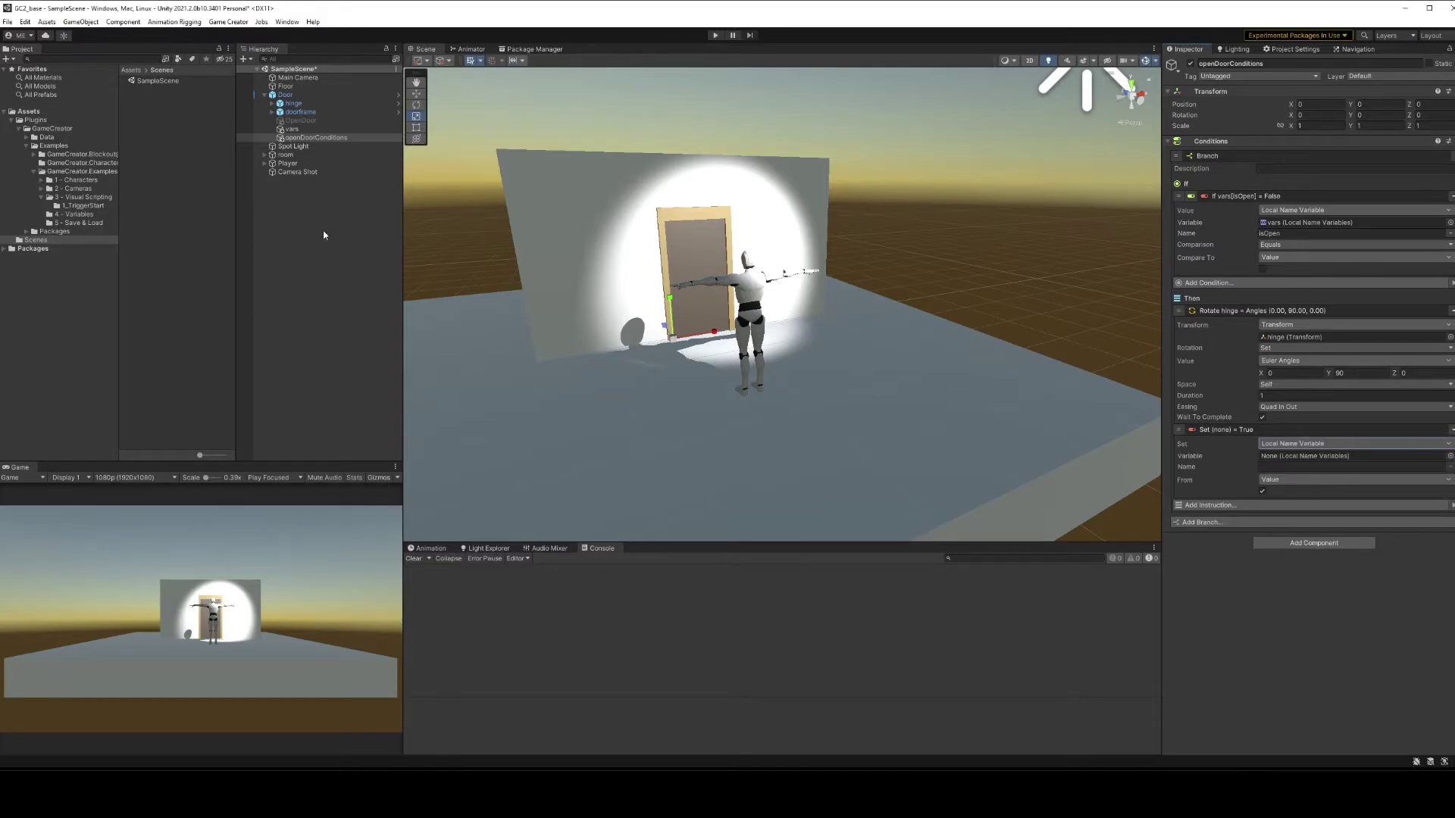
pyautogui.moveTo(291, 129); pyautogui.dragTo(1272, 458)
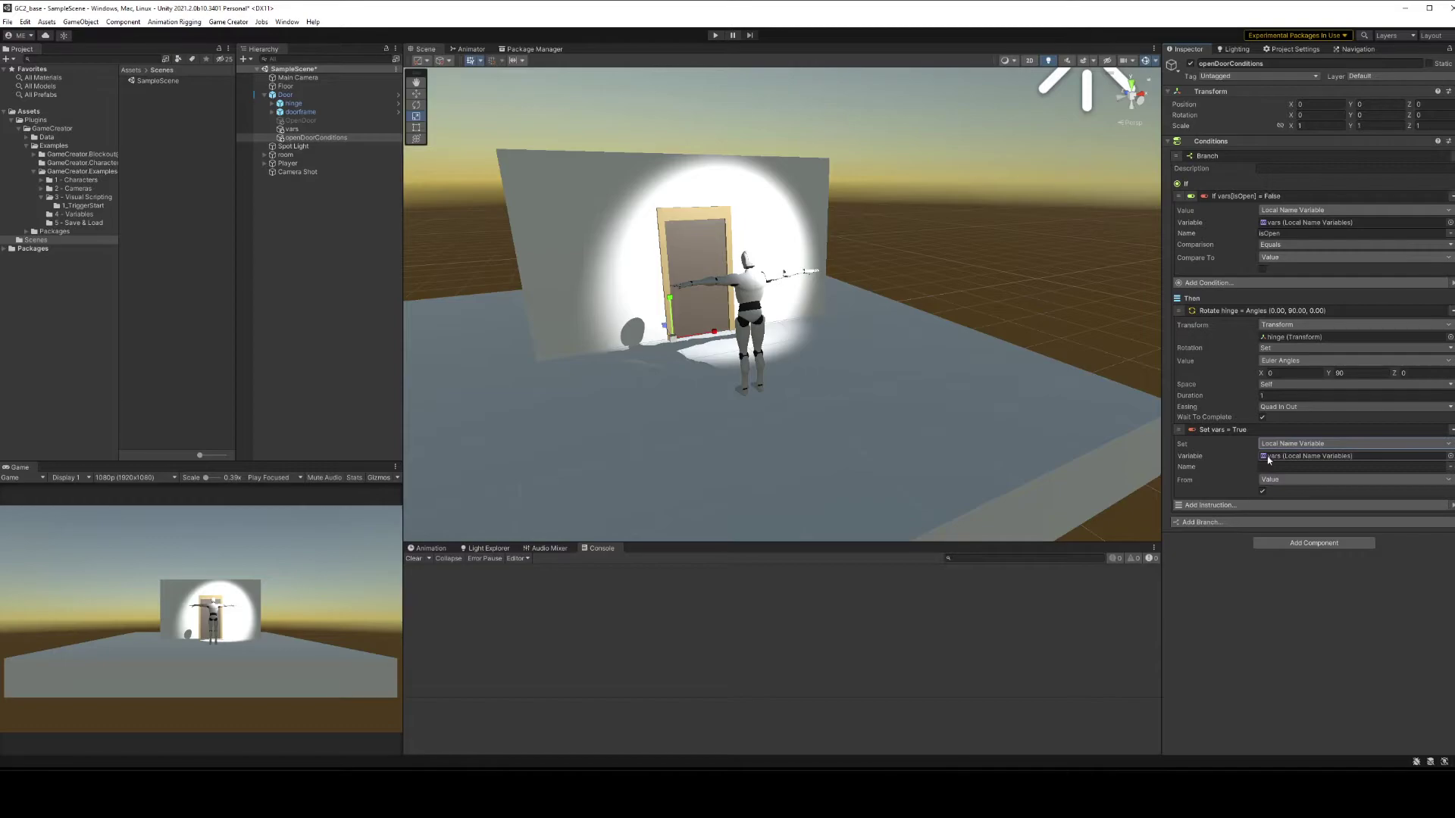
pyautogui.click(1449, 468)
pyautogui.click(1211, 490)
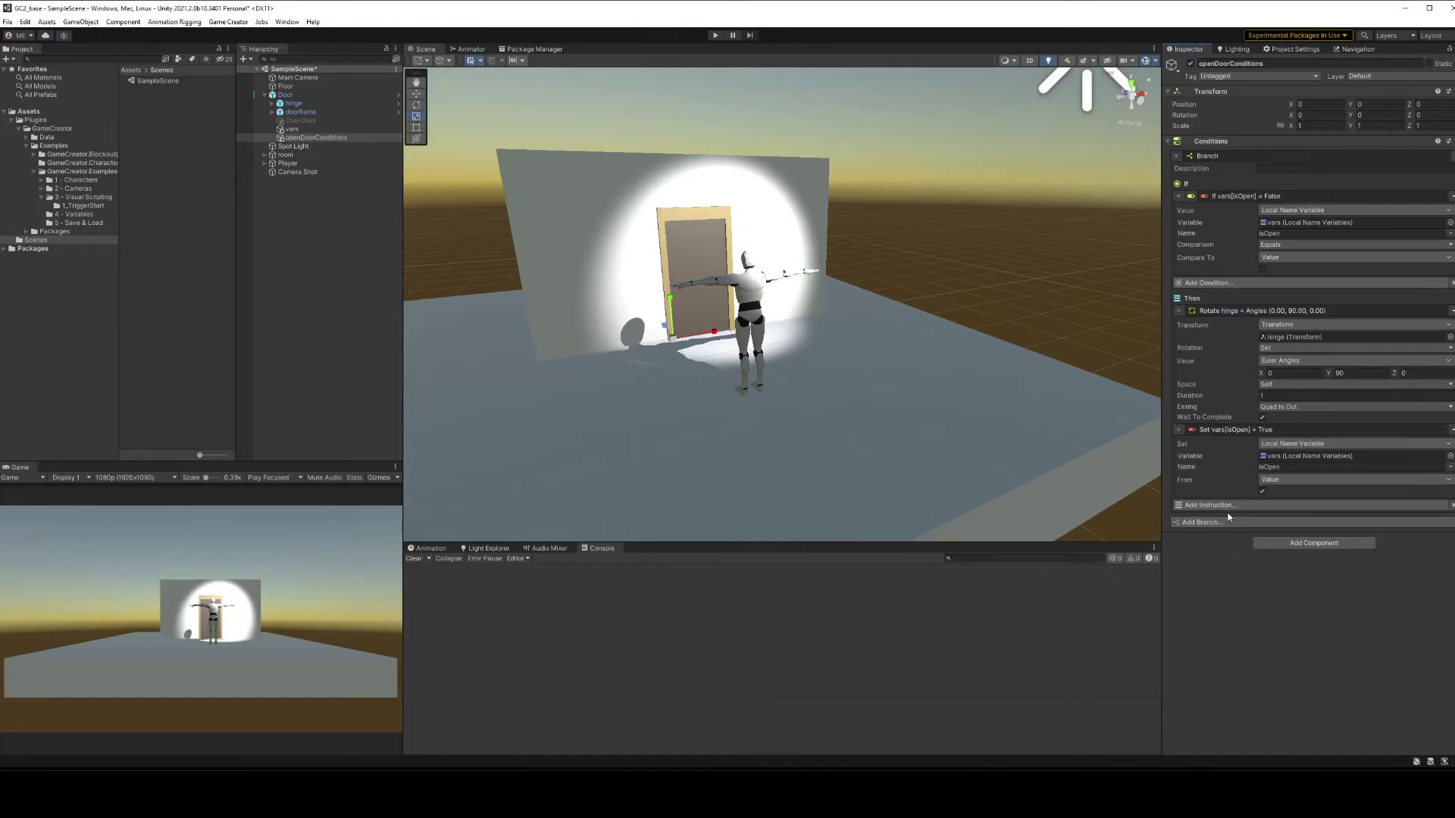
# - Add a second branch with a Compare Boolean condition checking vars' local variable isOpen equals True
pyautogui.click(1205, 523)
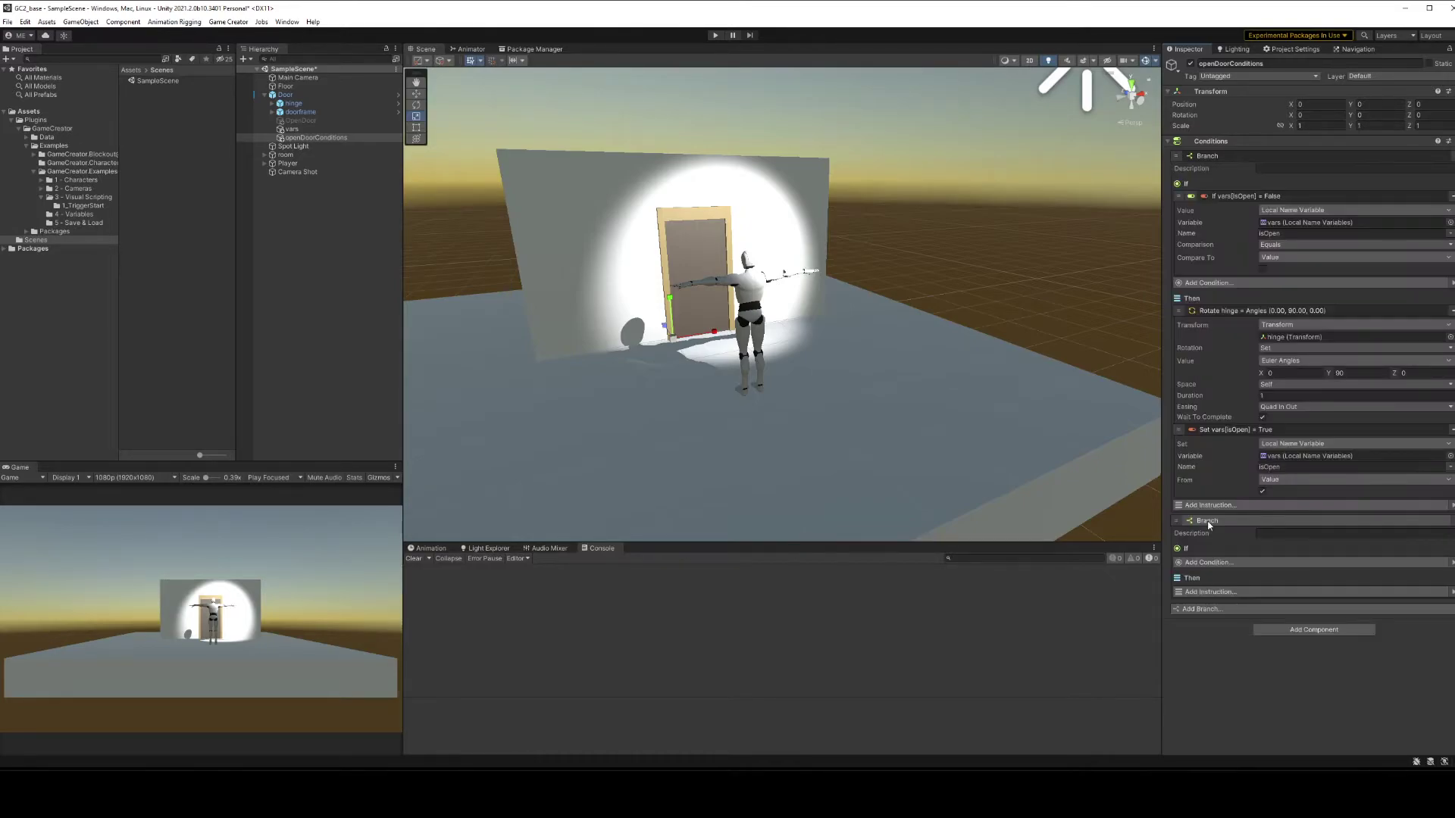
pyautogui.click(1214, 563)
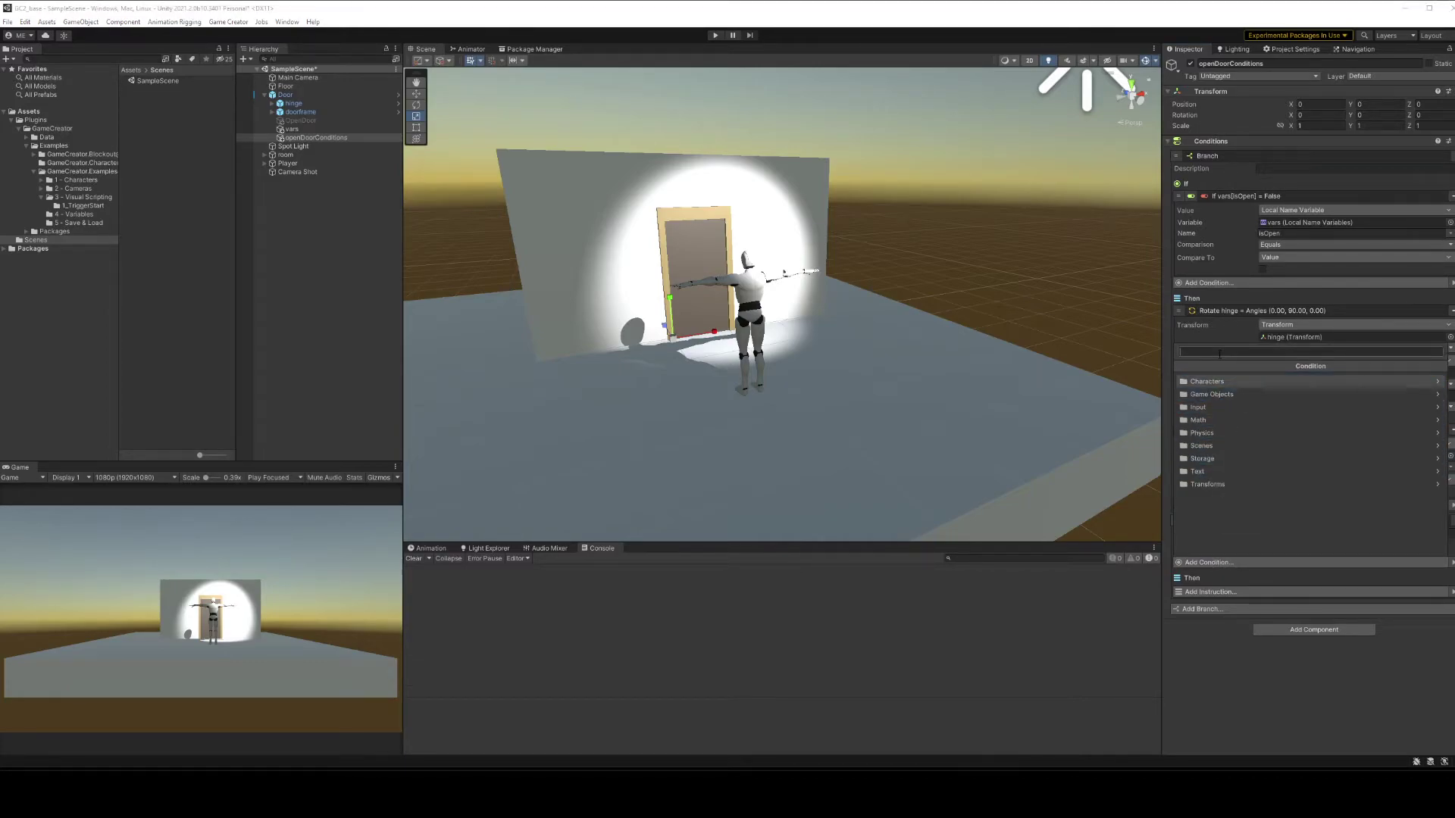
pyautogui.write('bool')
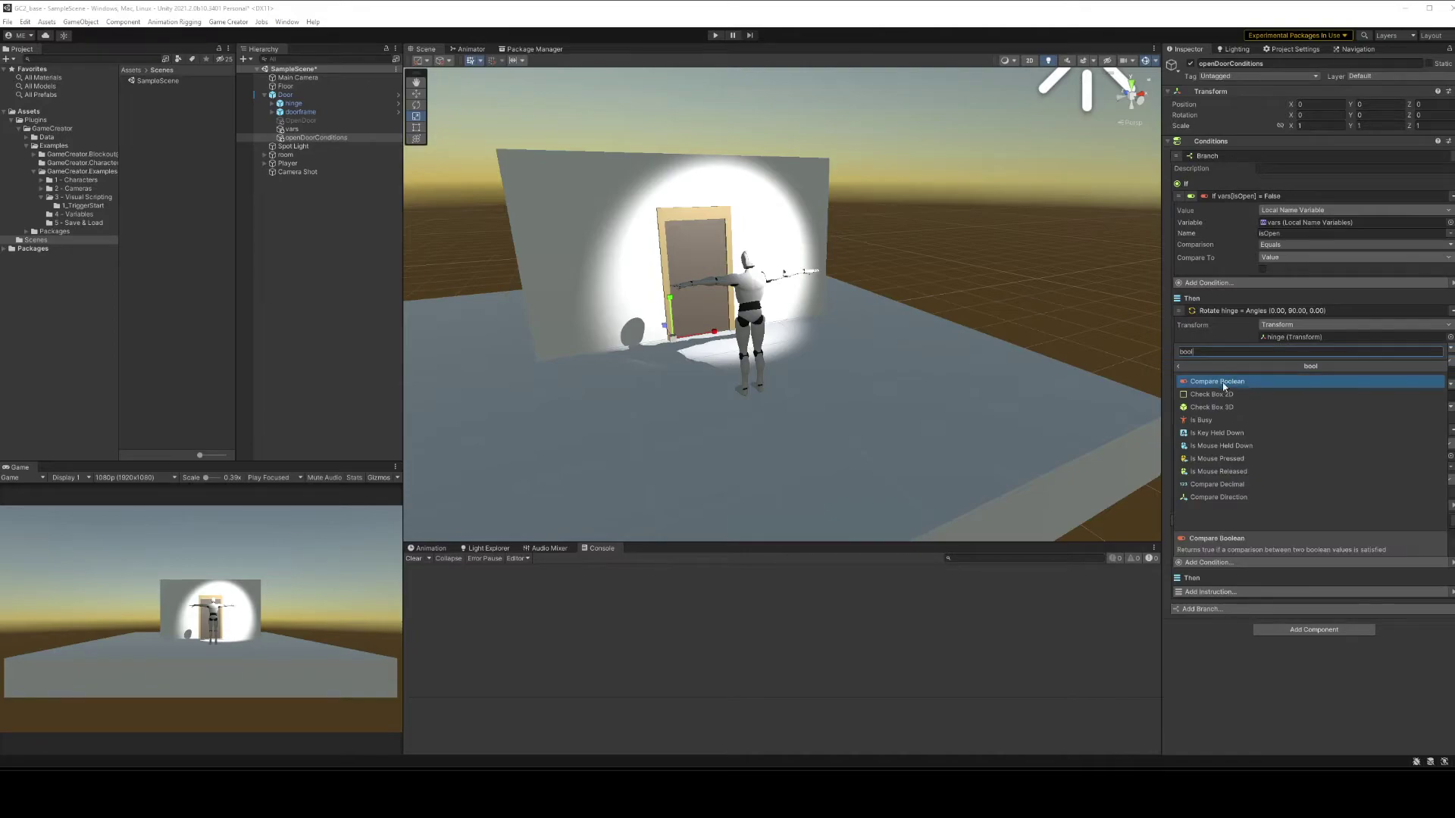
pyautogui.click(1223, 381)
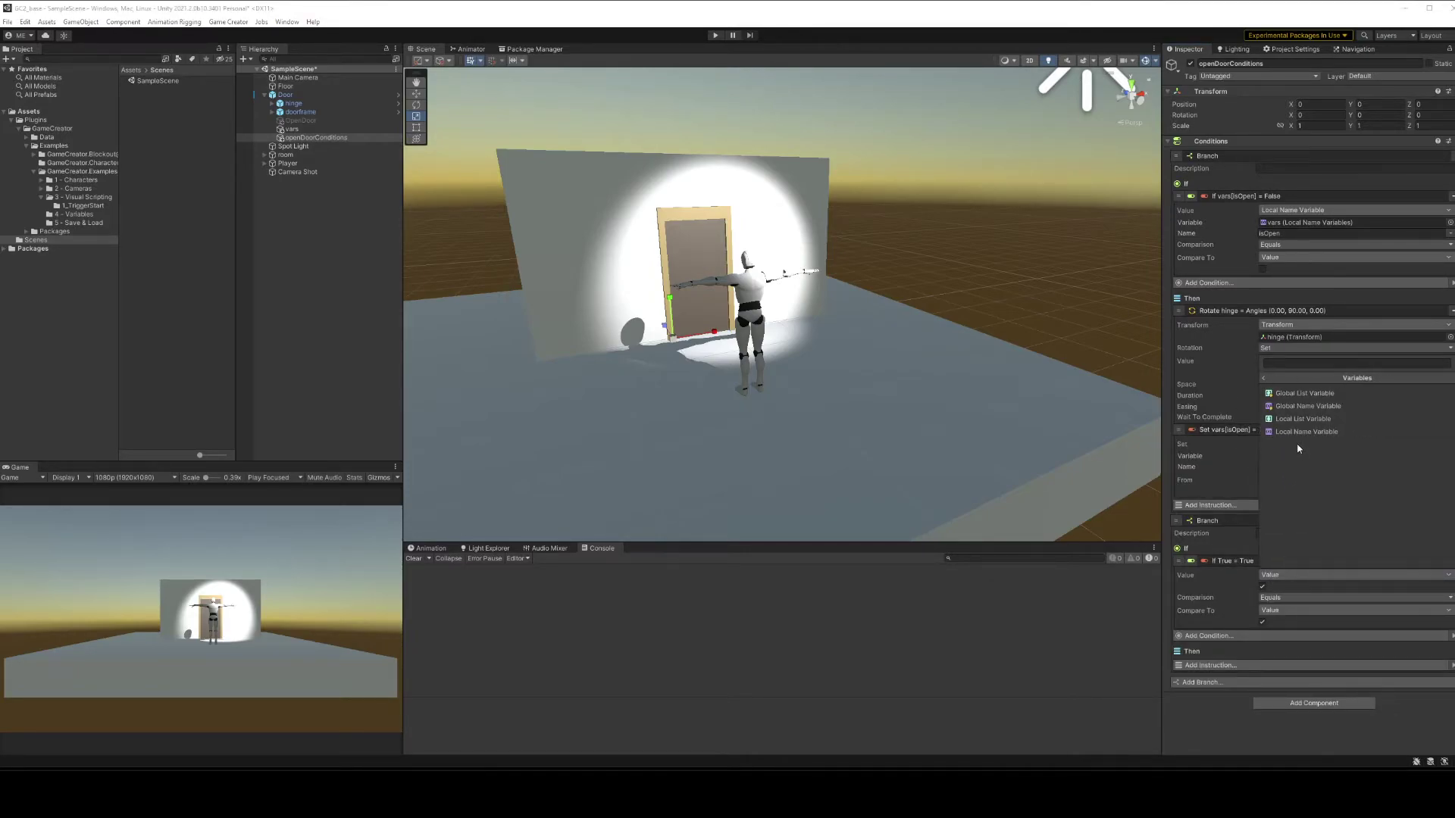
pyautogui.click(1299, 432)
pyautogui.moveTo(293, 130); pyautogui.dragTo(1273, 591)
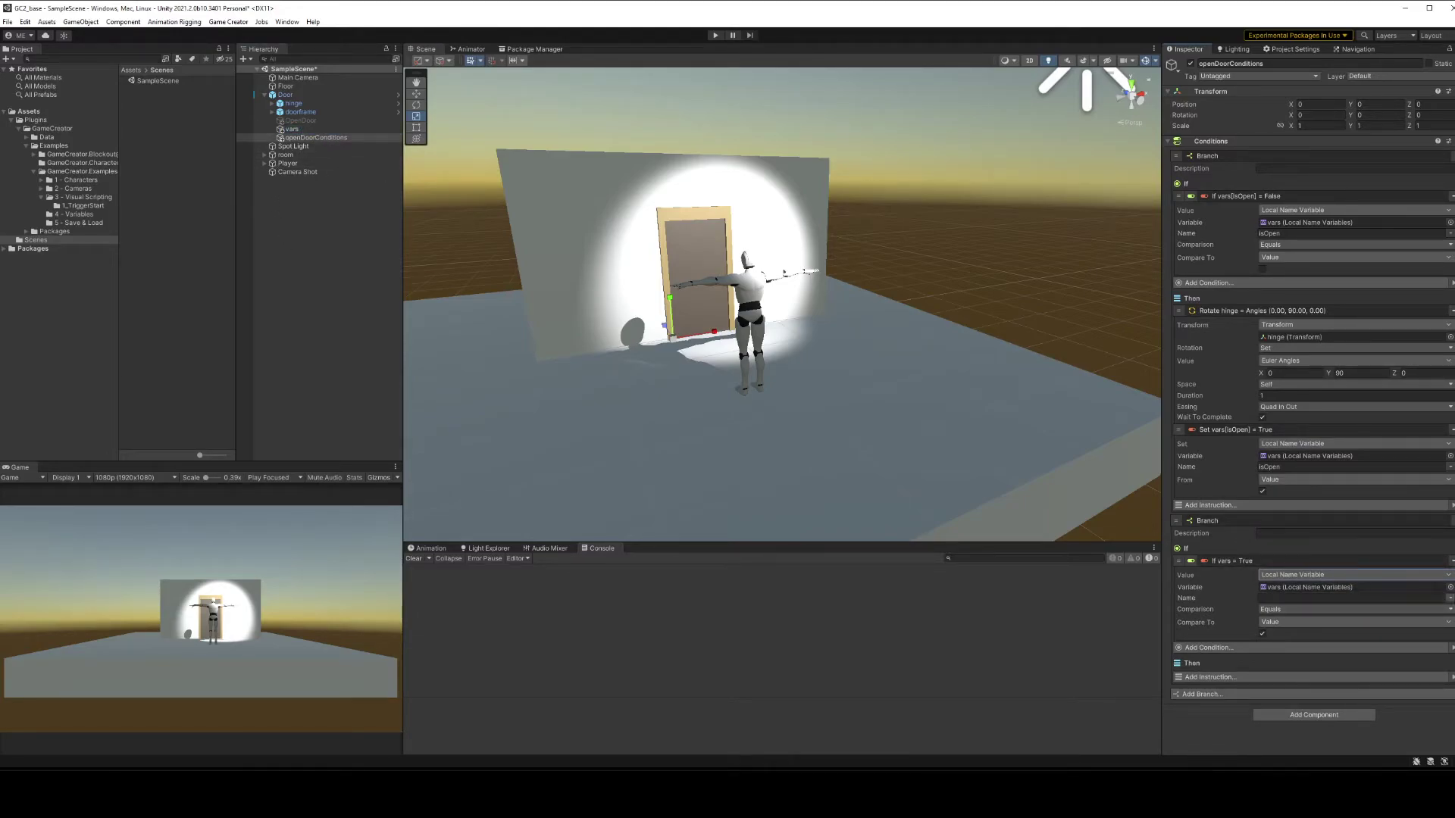
pyautogui.click(1449, 599)
pyautogui.click(1347, 618)
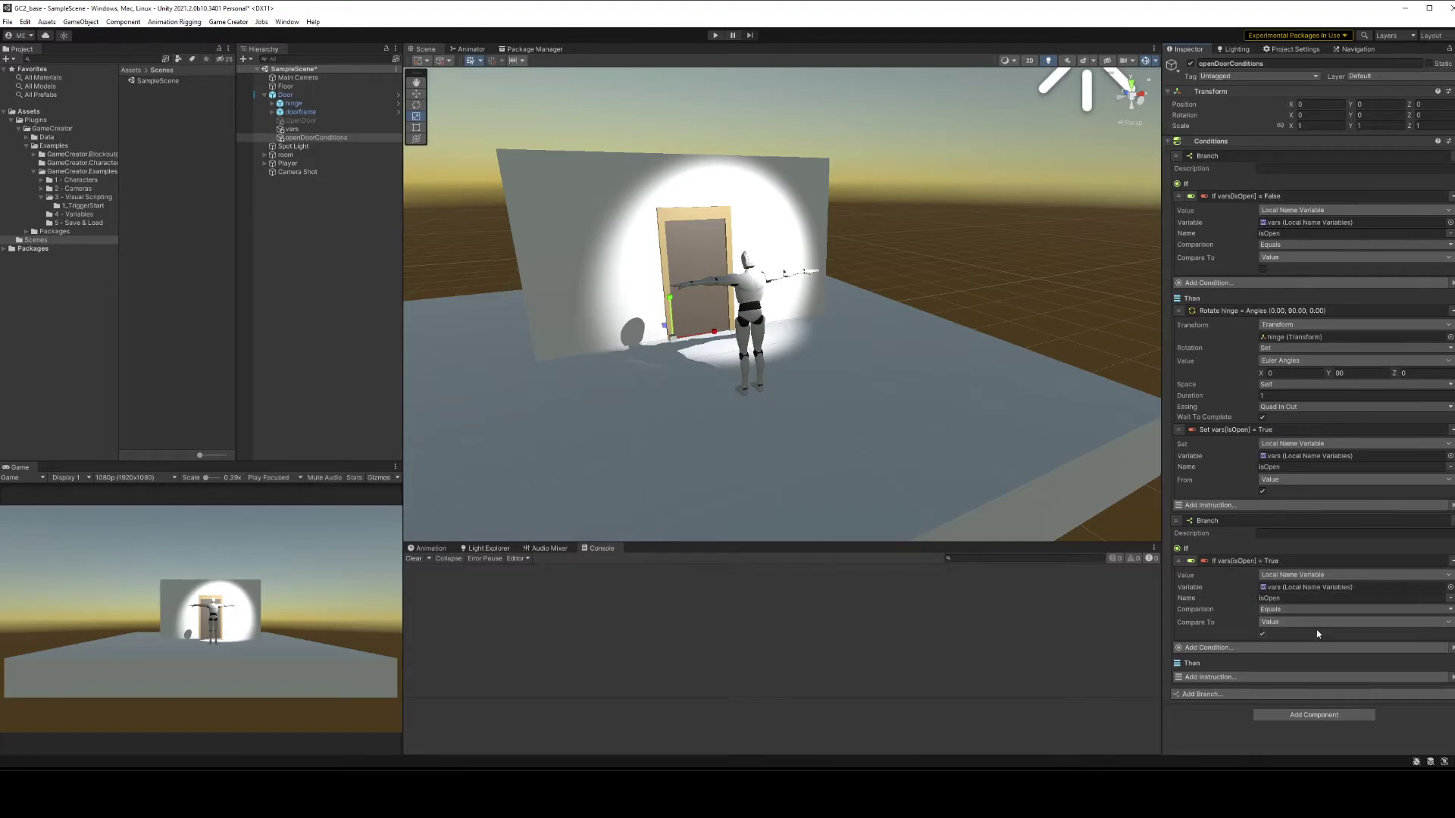
# - Add a Change Rotation on the hinge back to 0, 0, 0 over 1 second, then search 'bool'
pyautogui.click(1211, 677)
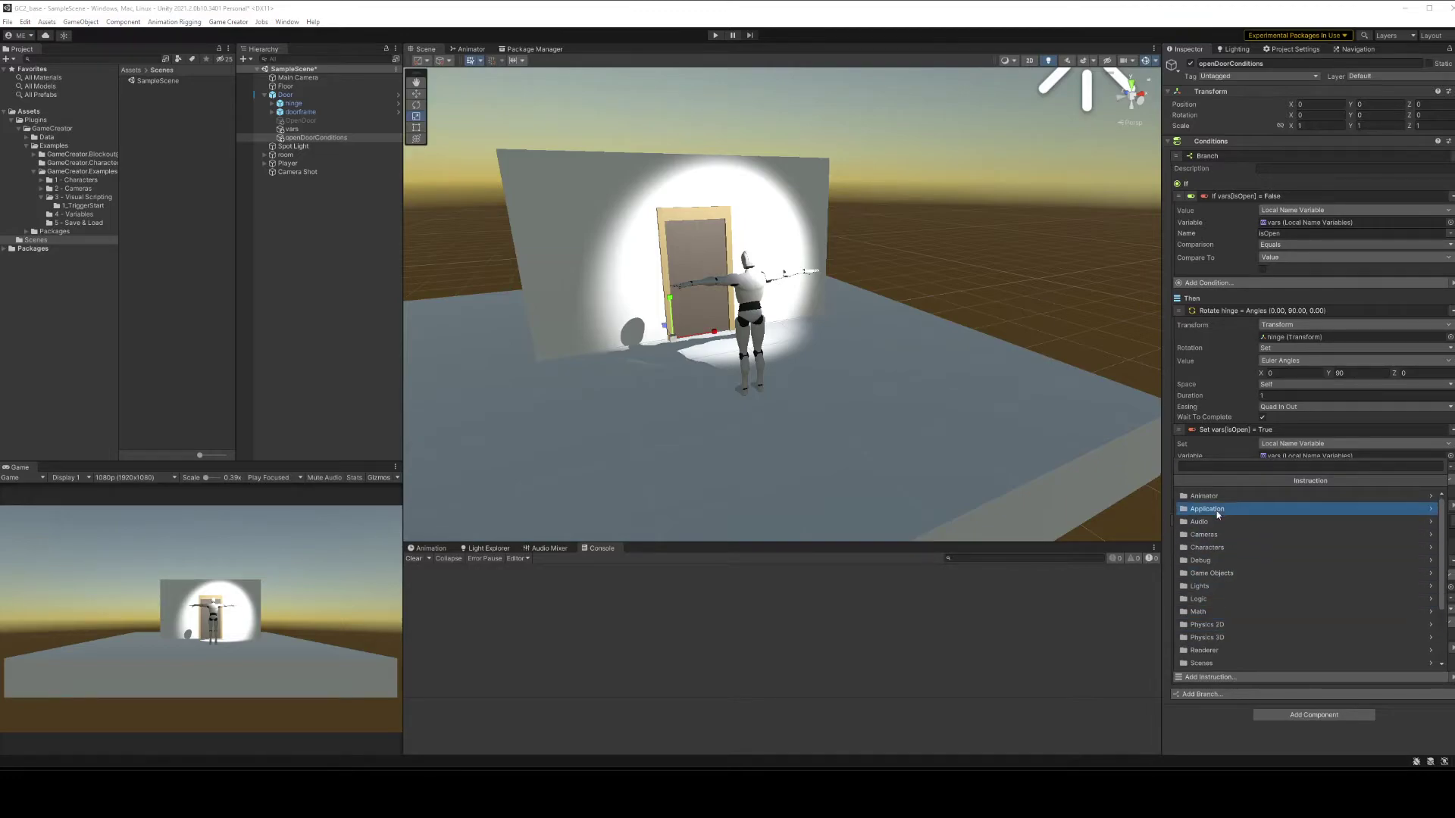
pyautogui.write('rot')
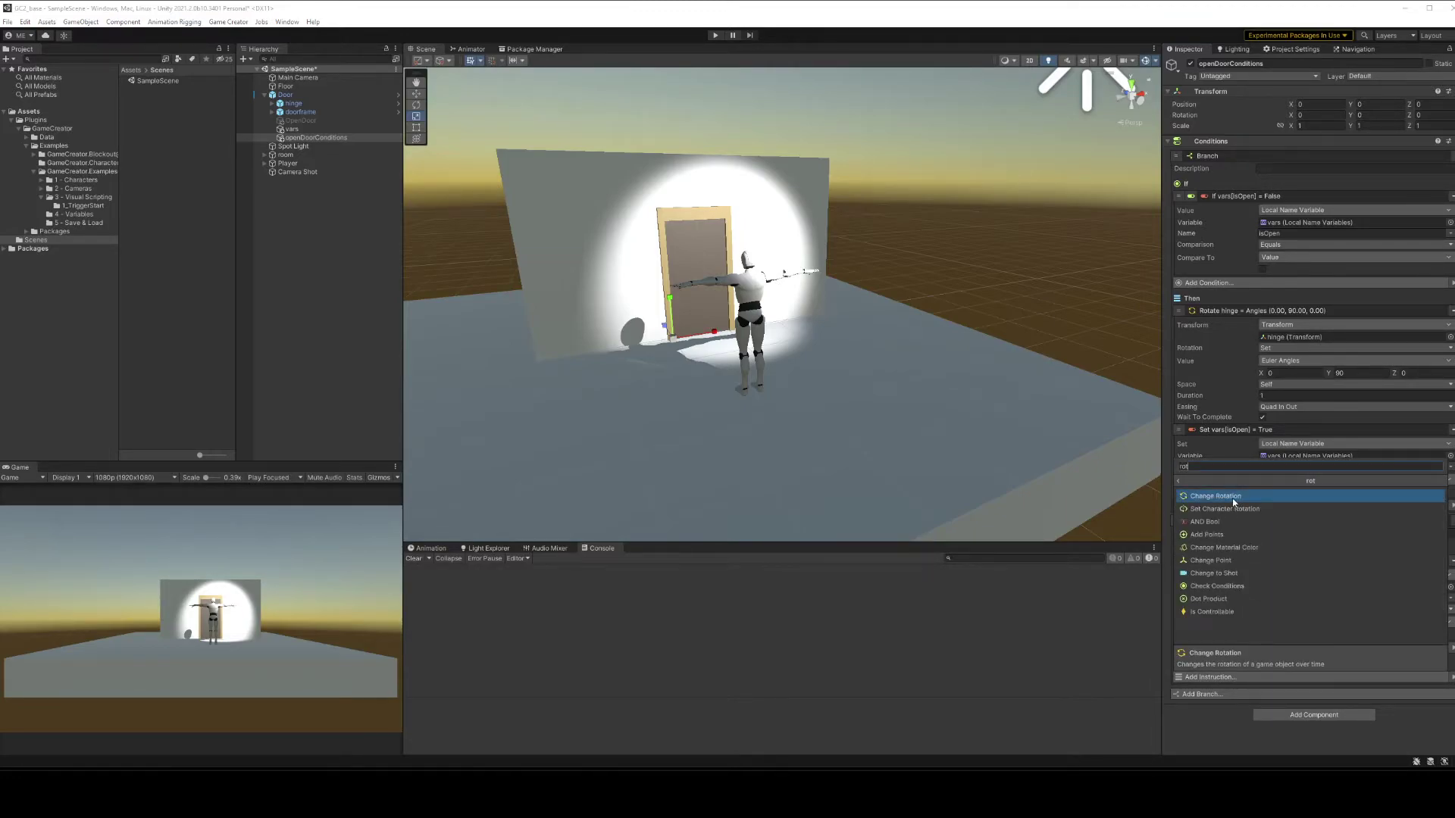
pyautogui.click(1252, 495)
pyautogui.scroll(-2, 1294, 588)
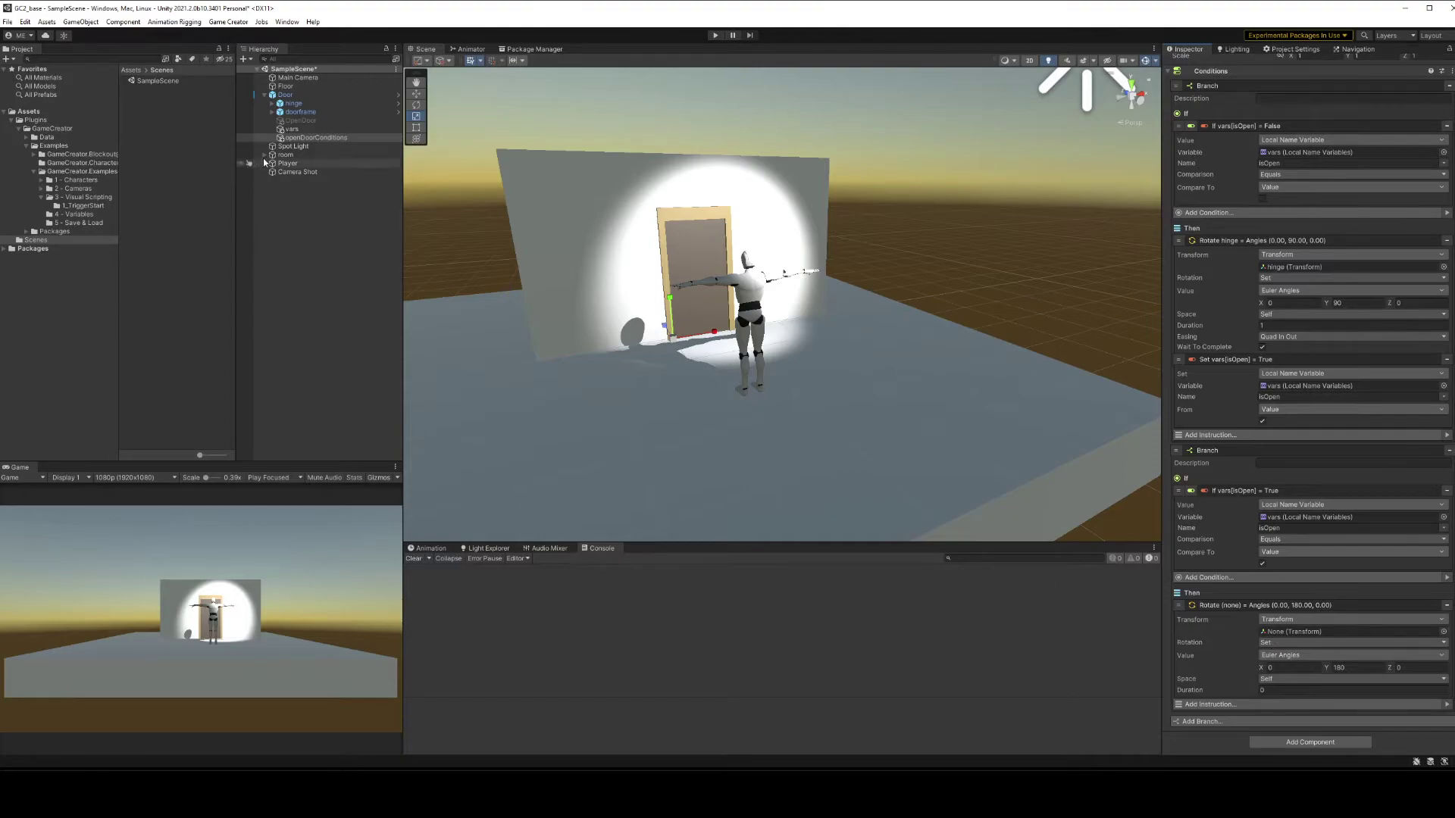
pyautogui.moveTo(294, 103); pyautogui.dragTo(1263, 631)
pyautogui.click(1340, 668)
pyautogui.write('0')
pyautogui.click(1261, 690)
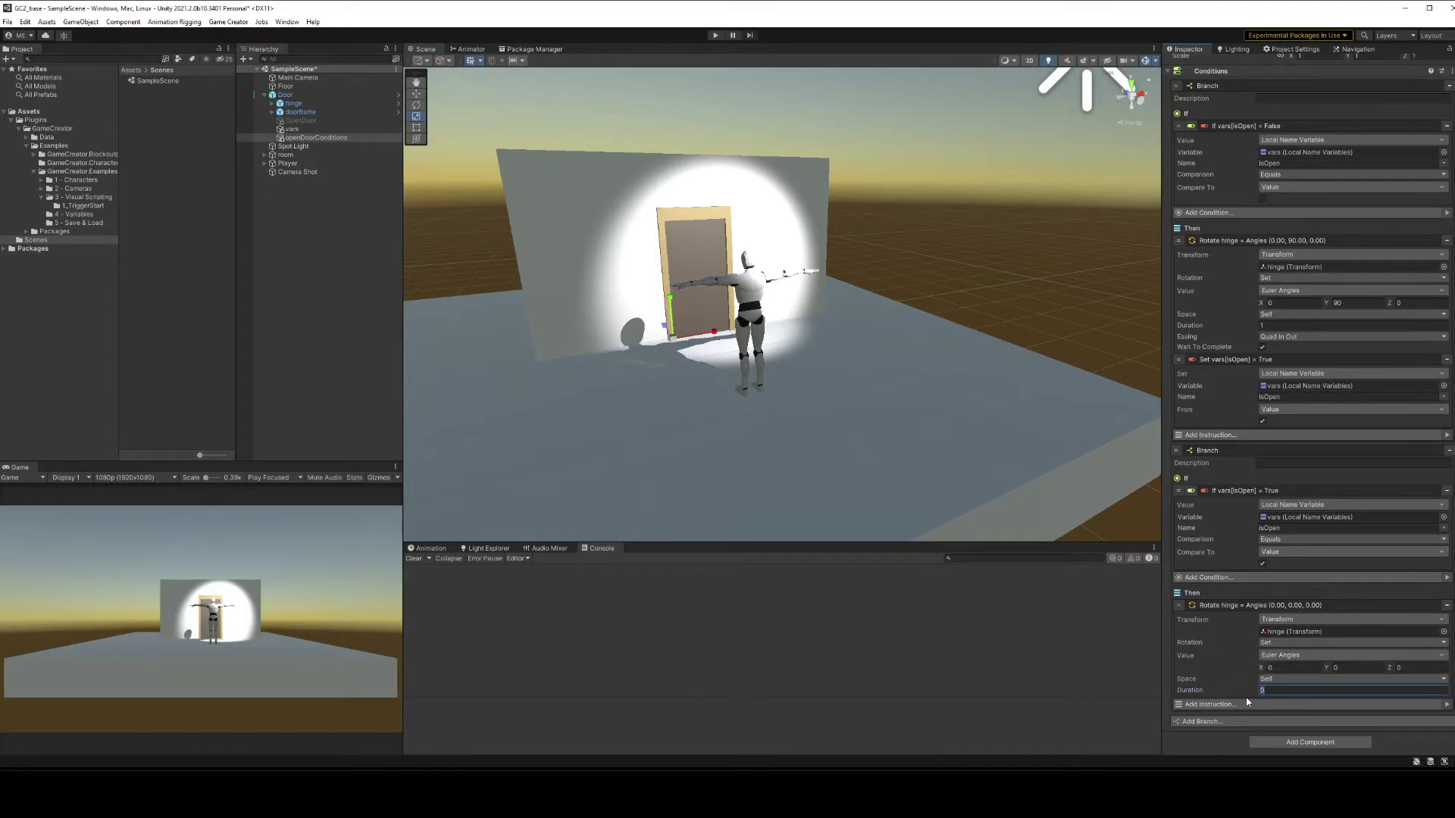
pyautogui.write('1')
pyautogui.scroll(-1, 1228, 705)
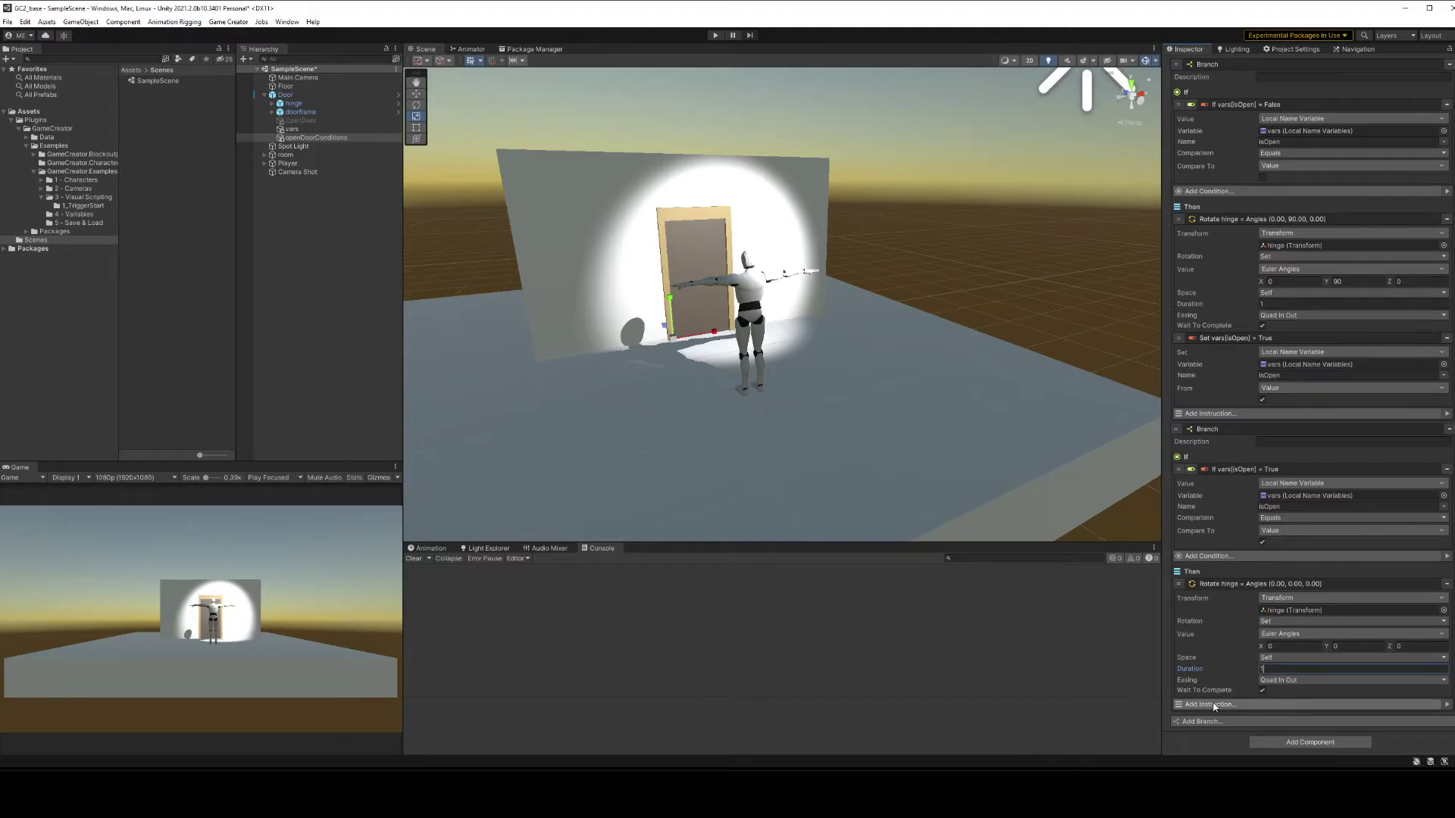
pyautogui.click(1213, 705)
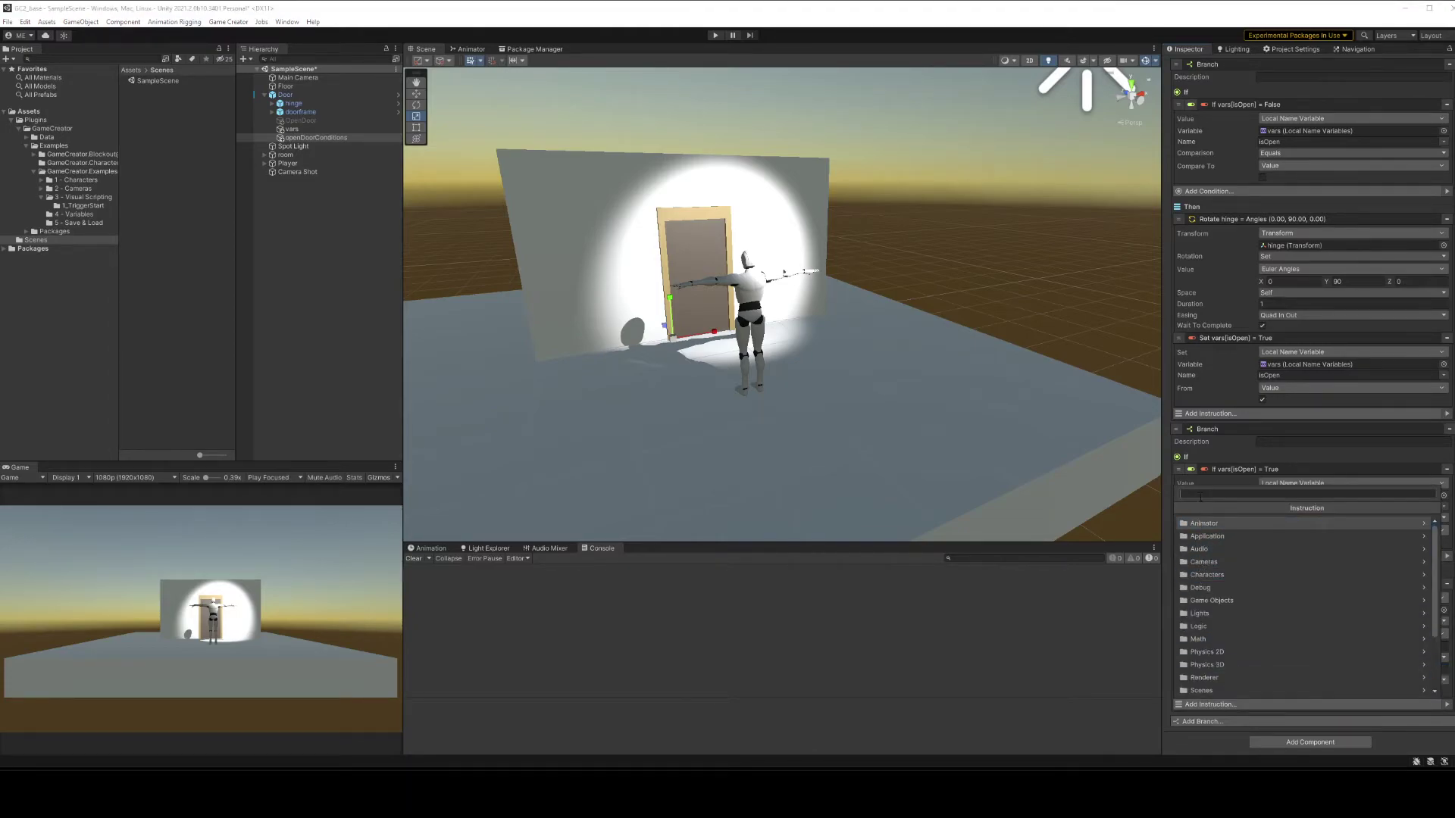
pyautogui.write('bool')
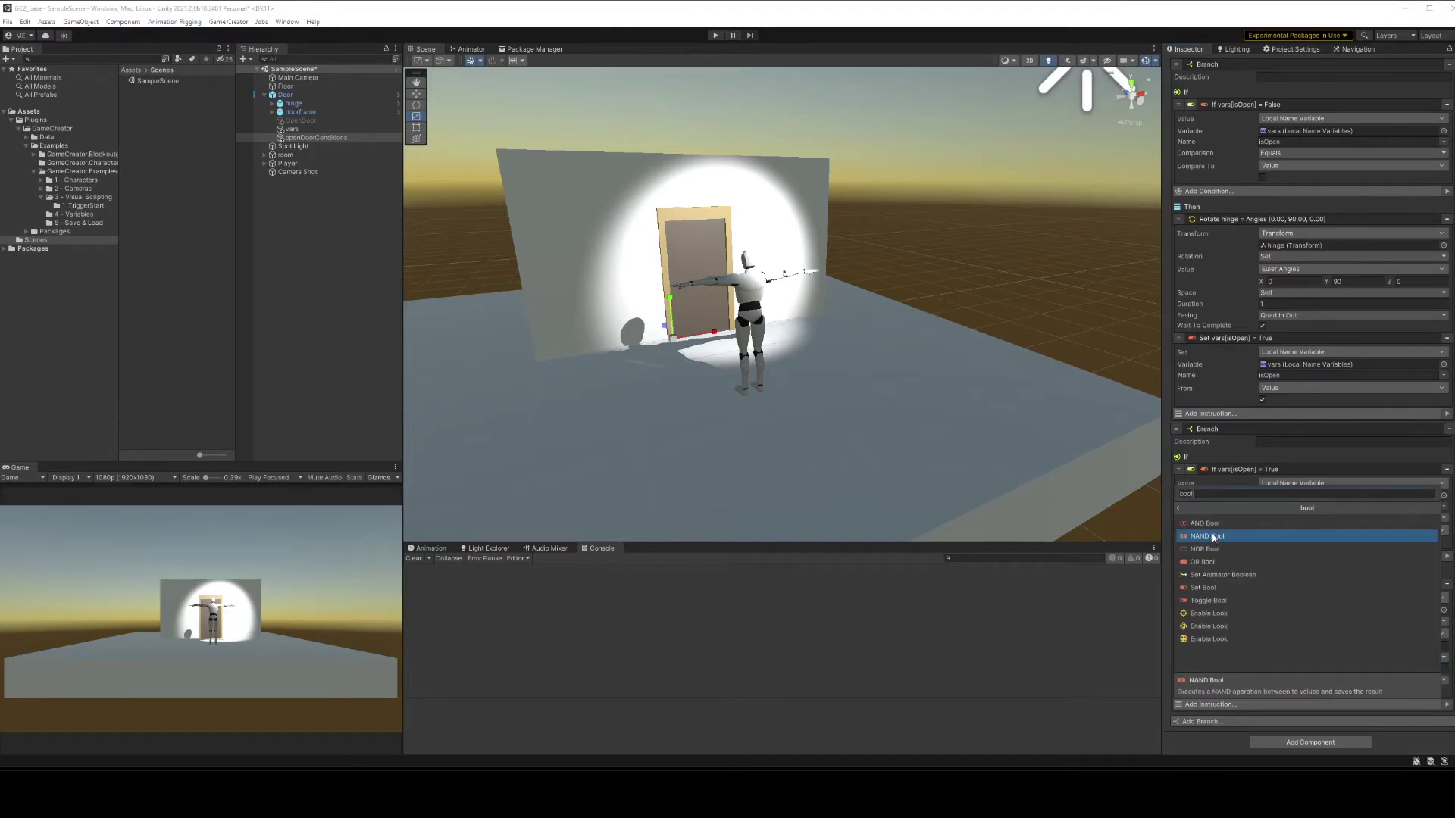
# - Add a Set Bool to the second branch setting vars' local variable isOpen to False
pyautogui.click(1216, 586)
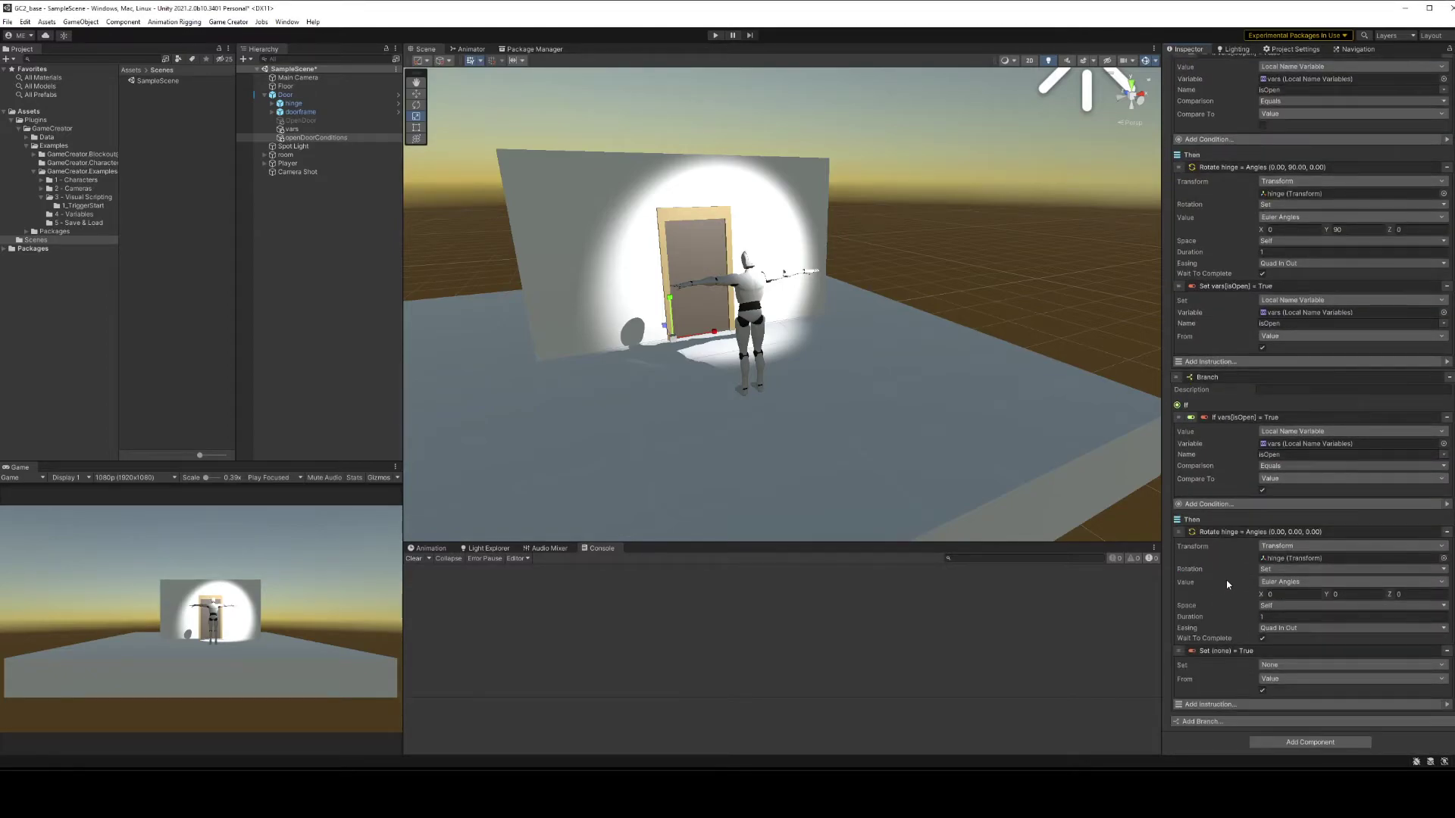
pyautogui.click(1303, 664)
pyautogui.click(1286, 510)
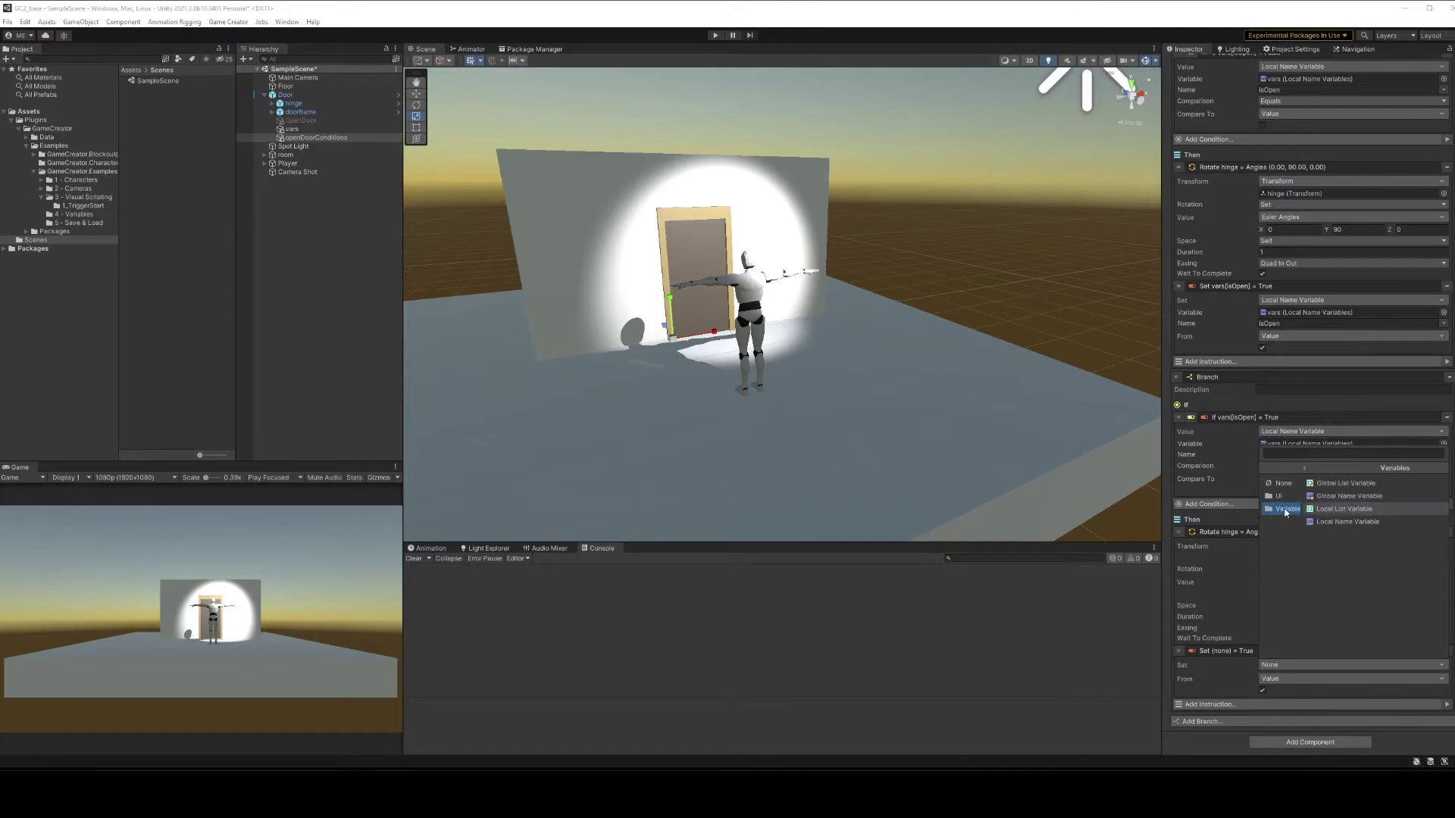
pyautogui.click(1368, 522)
pyautogui.moveTo(293, 130); pyautogui.dragTo(1303, 676)
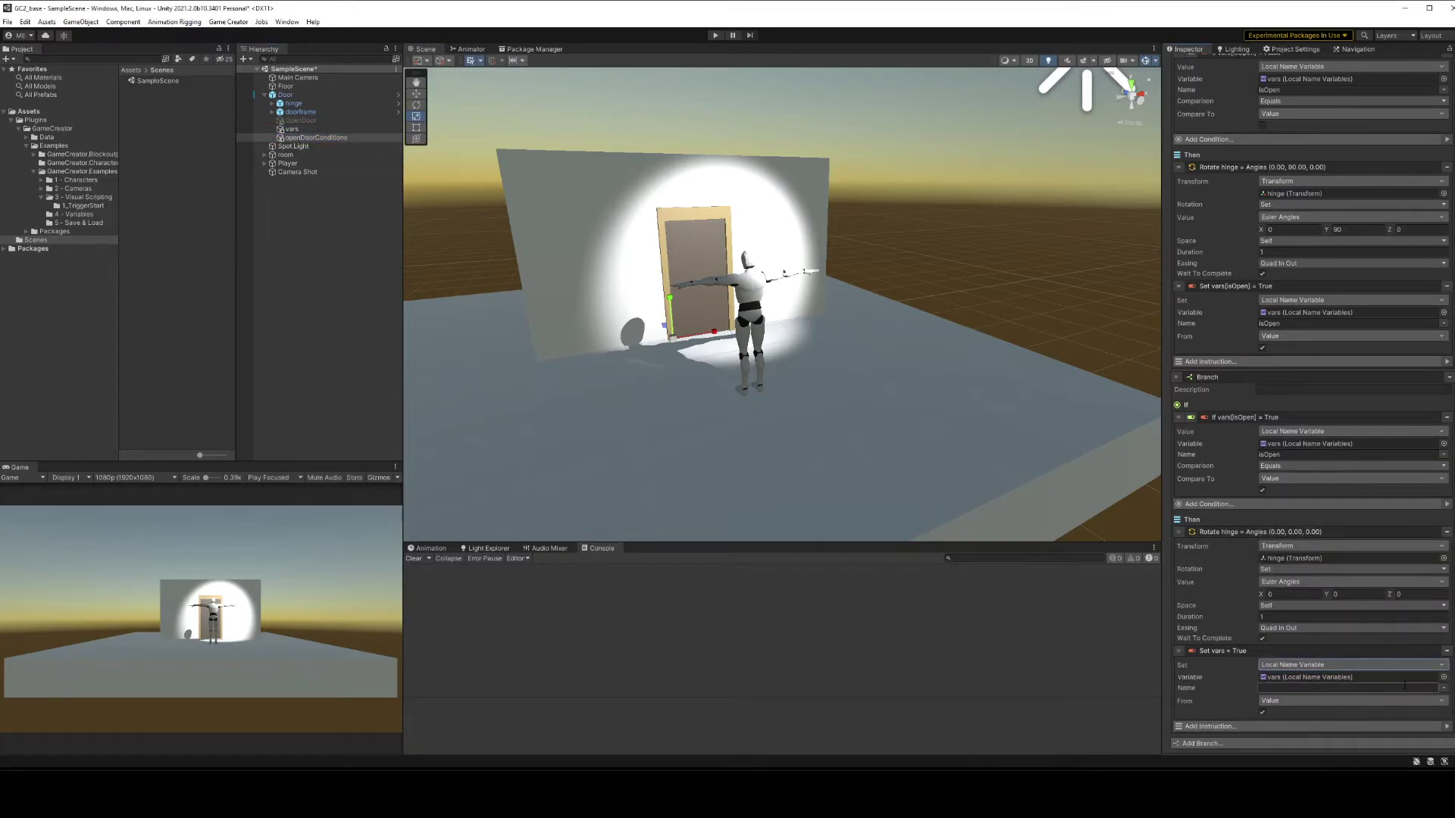
pyautogui.click(1444, 689)
pyautogui.click(1450, 693)
pyautogui.scroll(-1, 1221, 545)
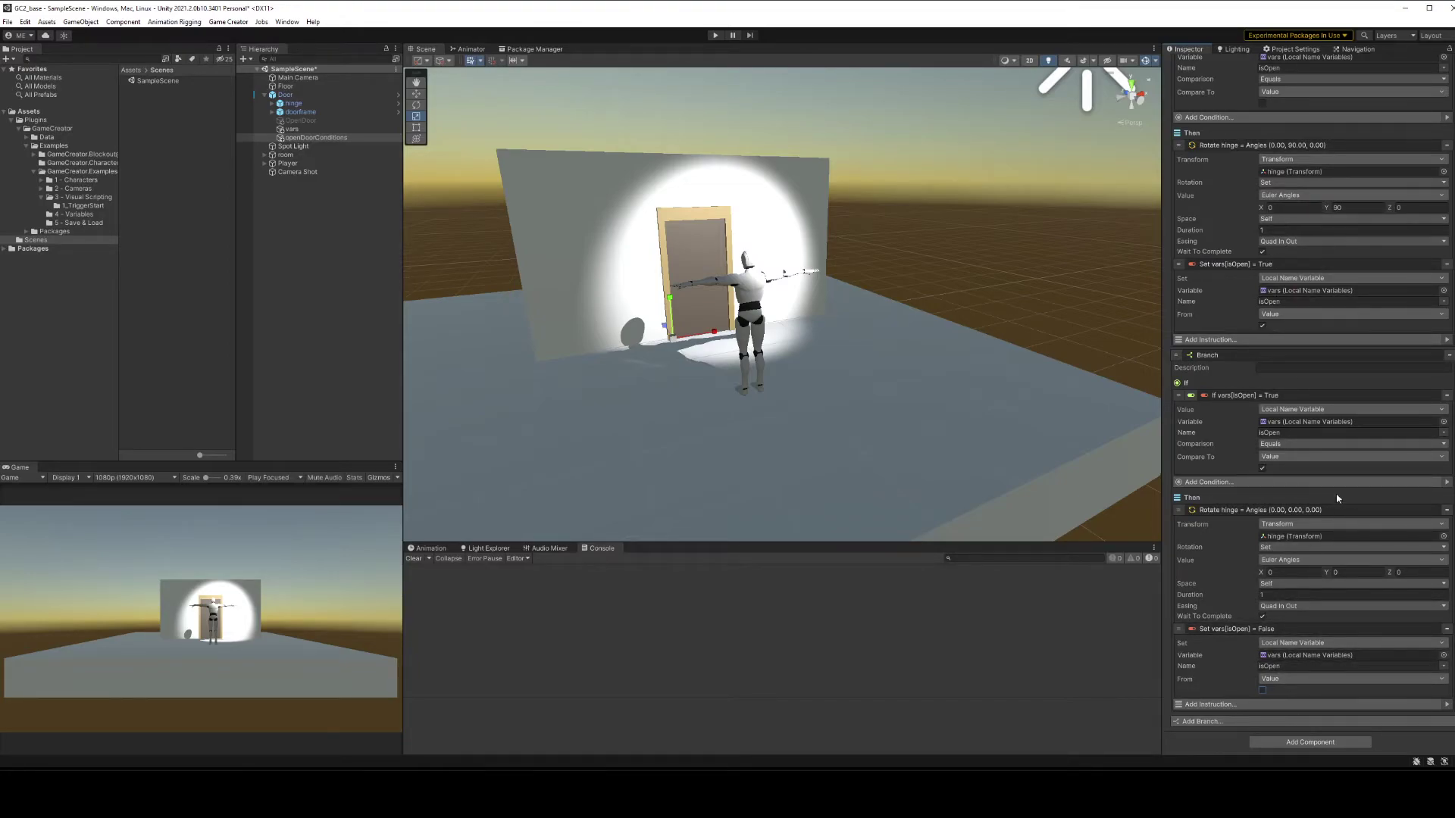
pyautogui.scroll(3, 1288, 356)
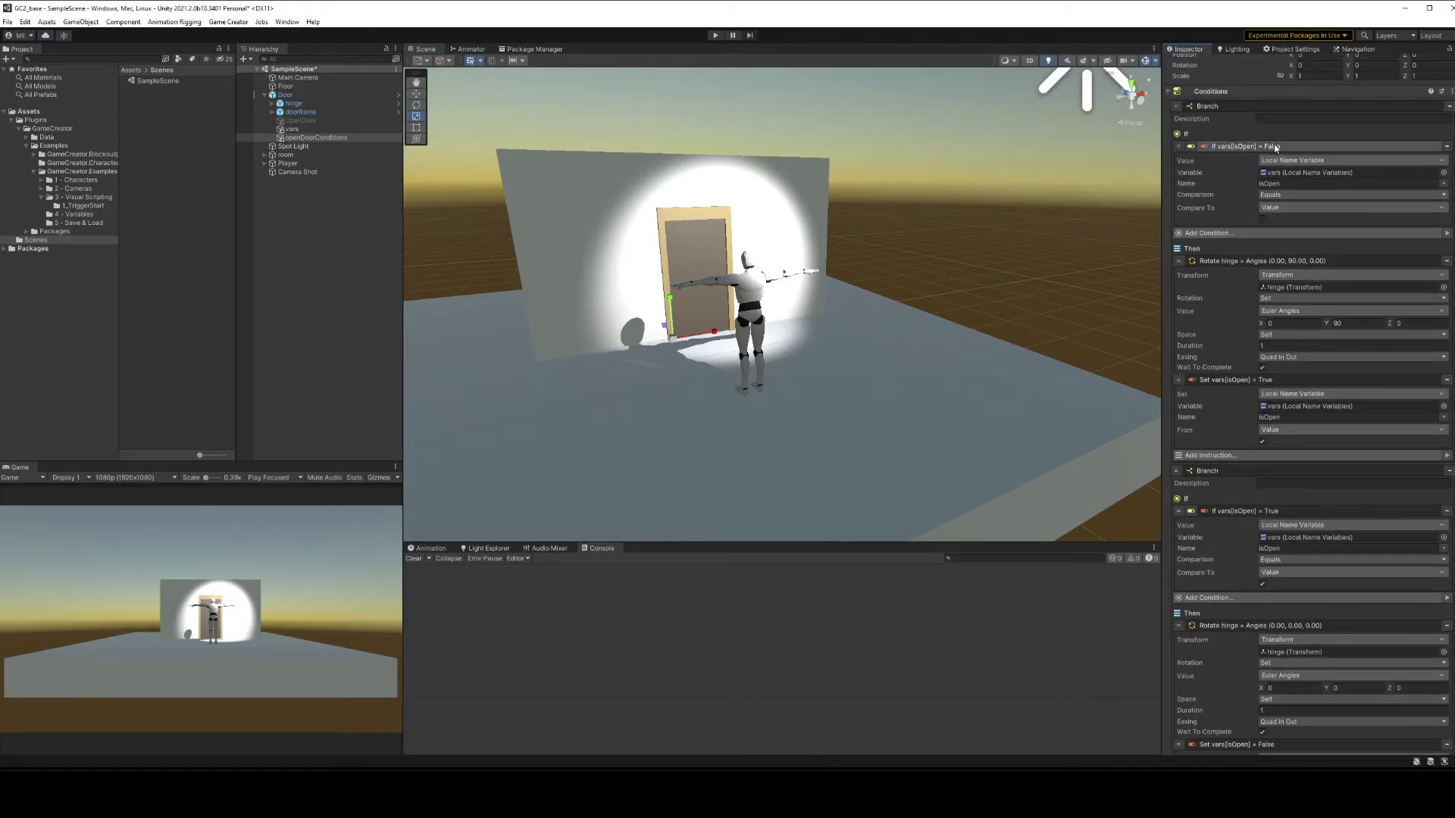
# - Describe the first branch as 'if door is closed' and start labelling the second branch
pyautogui.write('is c')
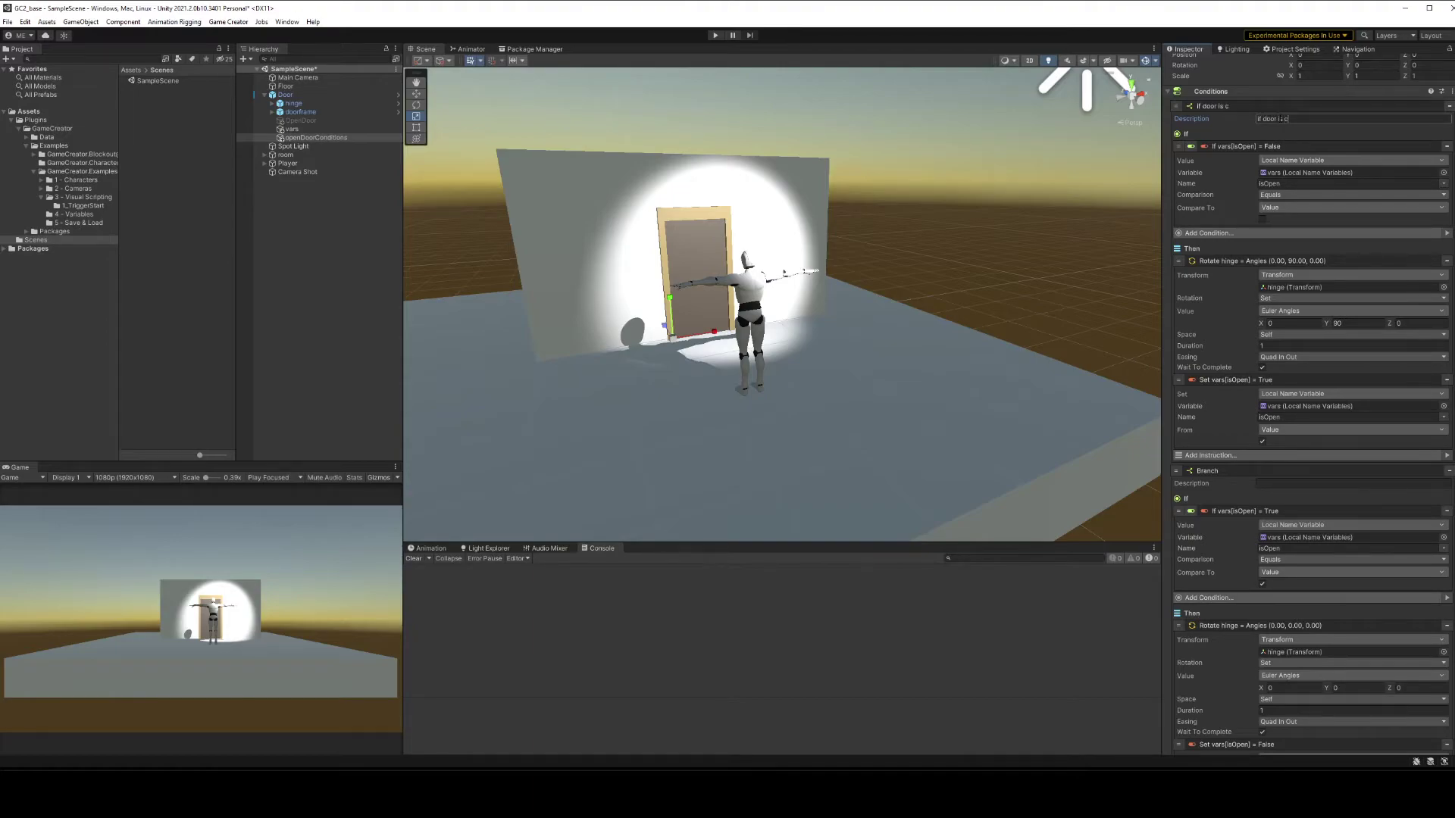
pyautogui.write('f door is closed')
pyautogui.click(1282, 485)
pyautogui.write('I')
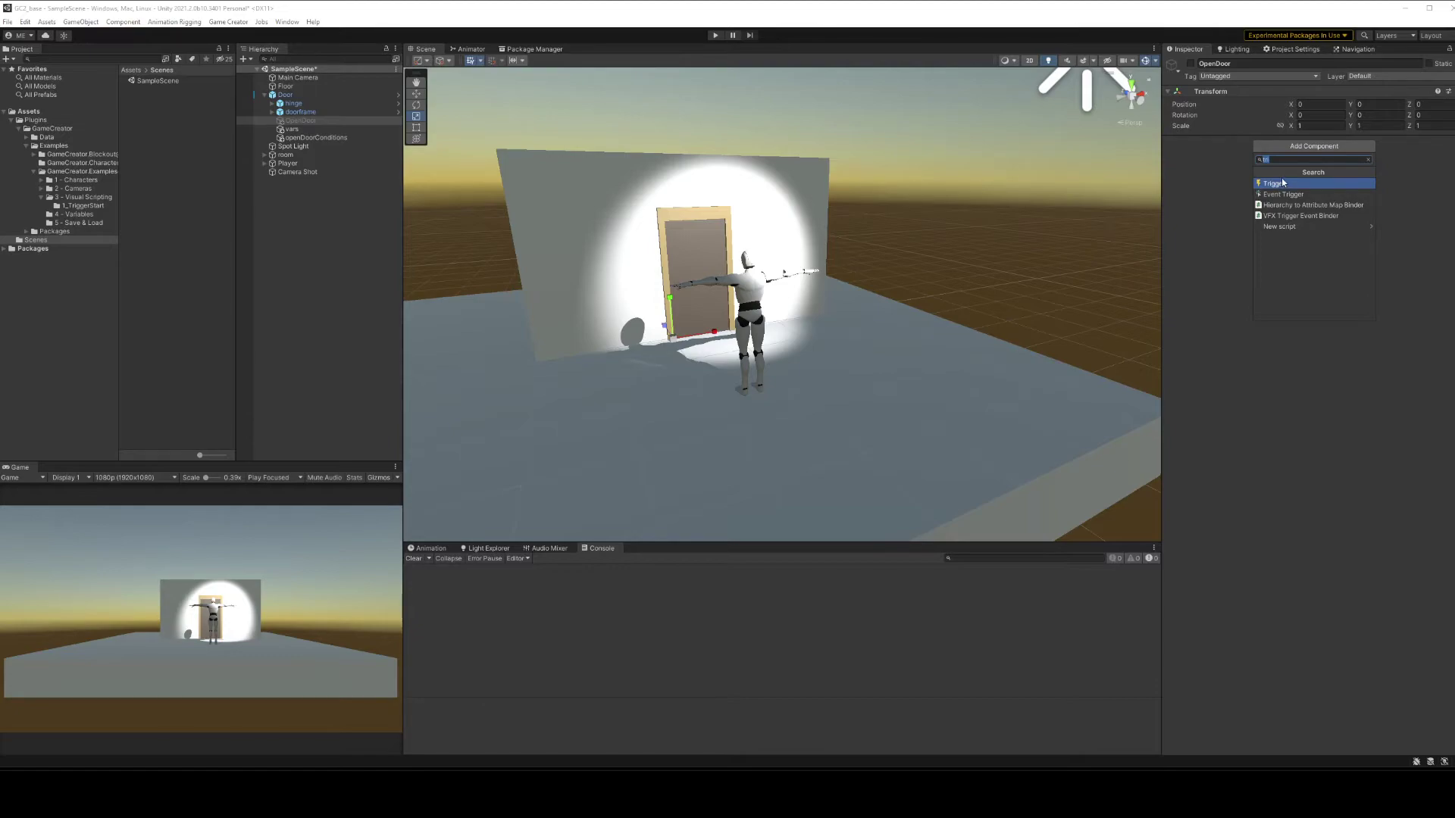
# - Add a Trigger to OpenDoor firing On Input Keyboard Press E, and search 'condi' for its instruction
pyautogui.click(1276, 185)
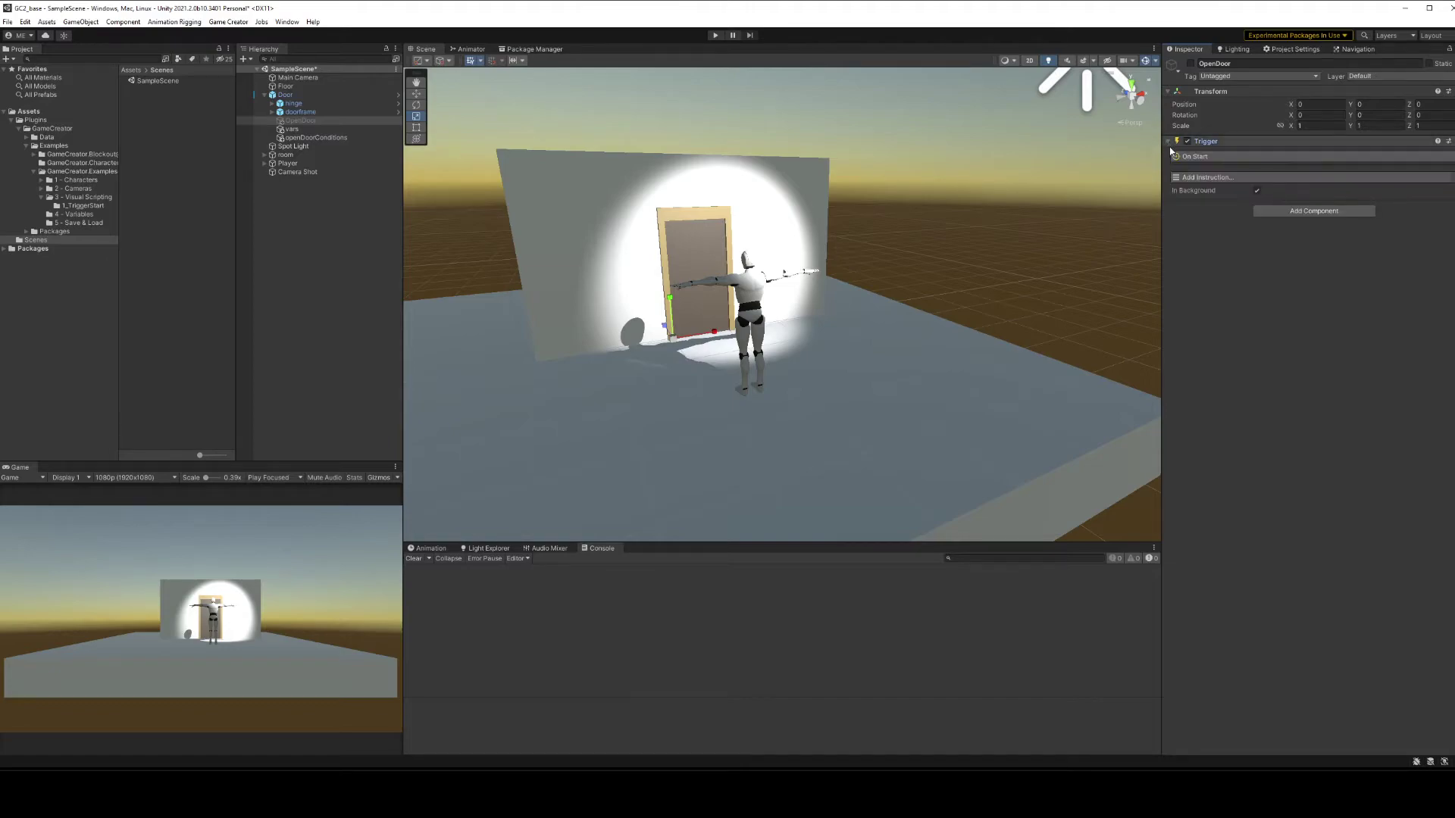
pyautogui.click(1244, 157)
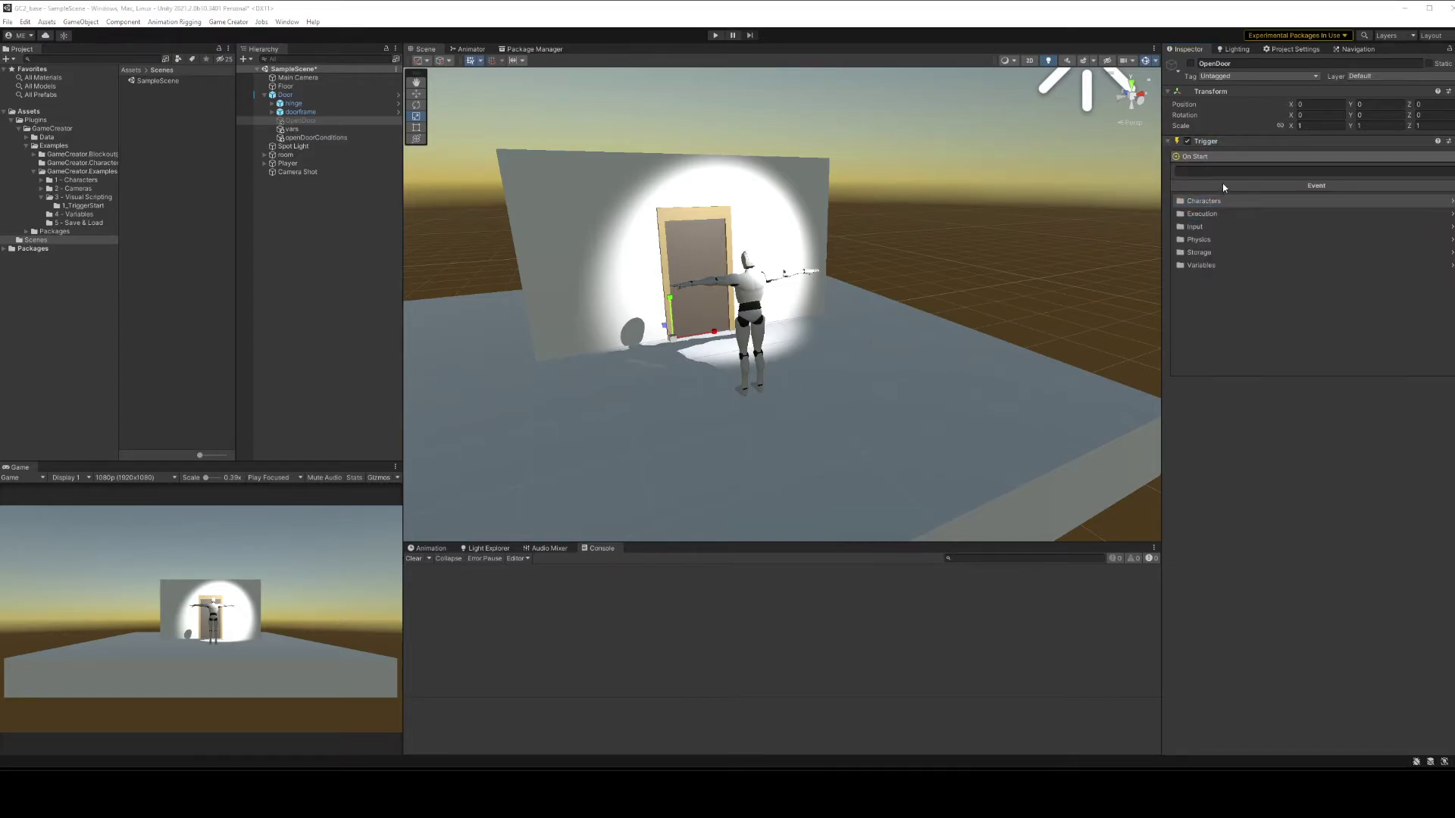
pyautogui.click(1202, 227)
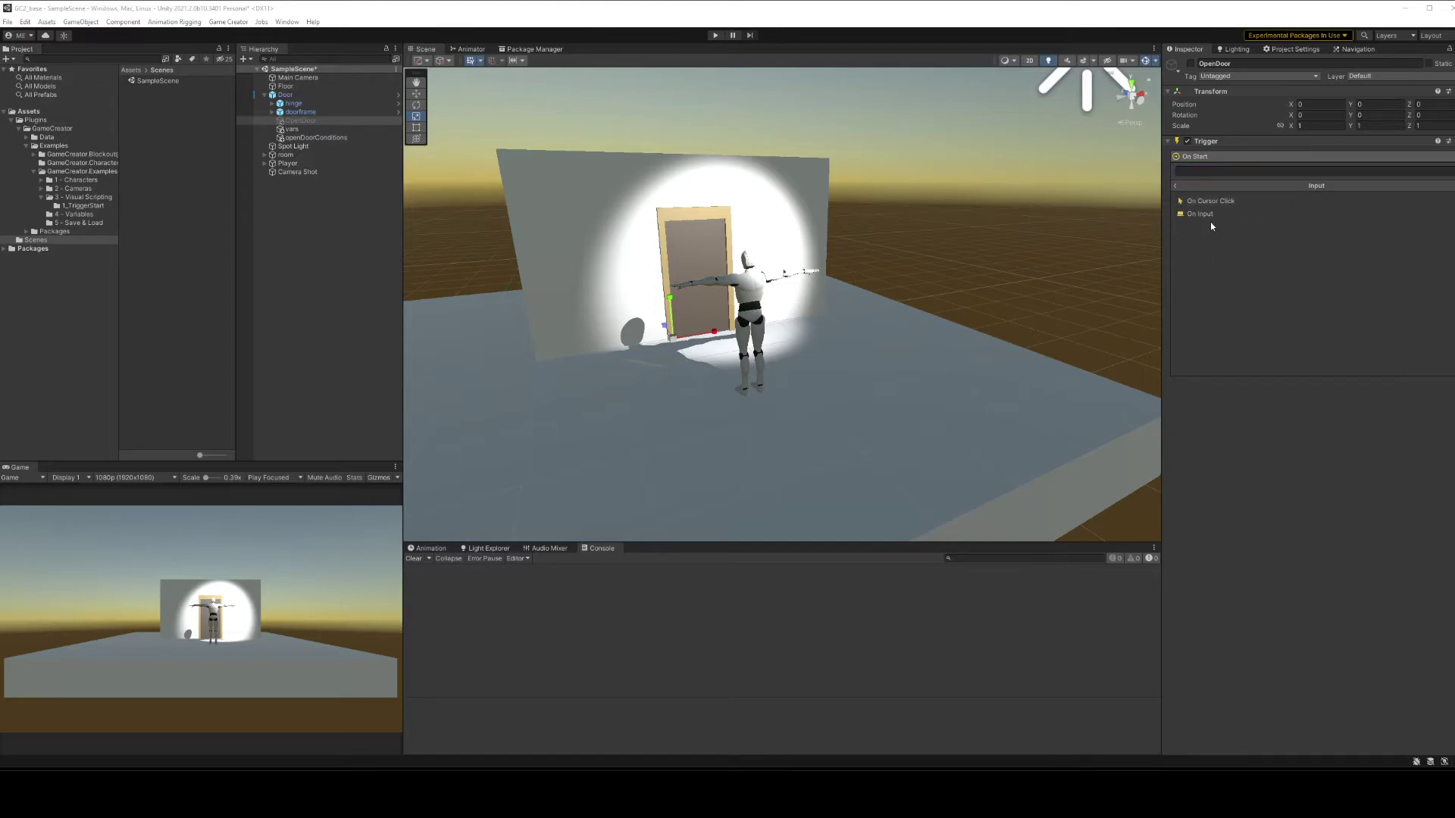
pyautogui.click(1210, 214)
pyautogui.click(1288, 171)
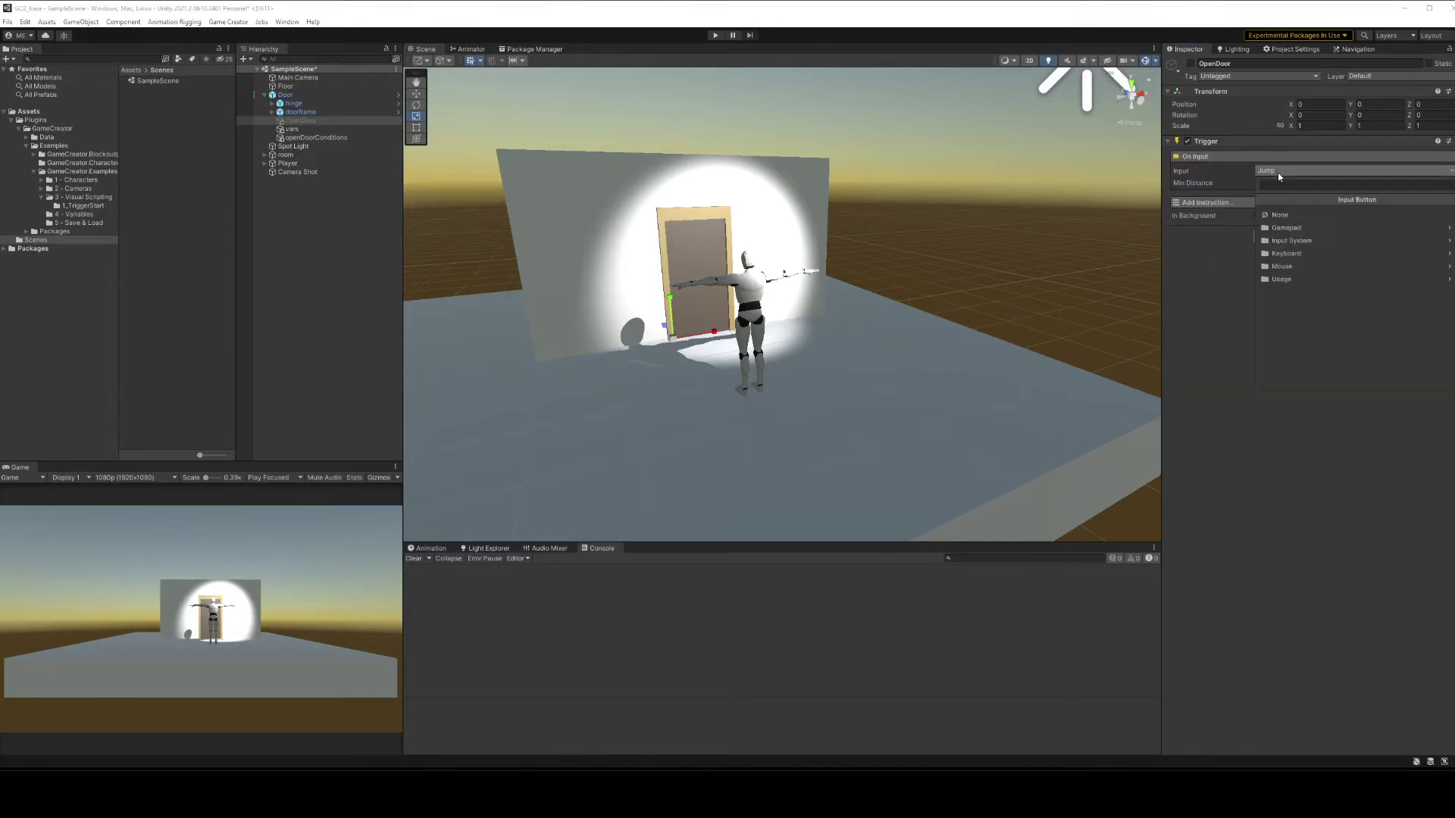
pyautogui.click(1285, 251)
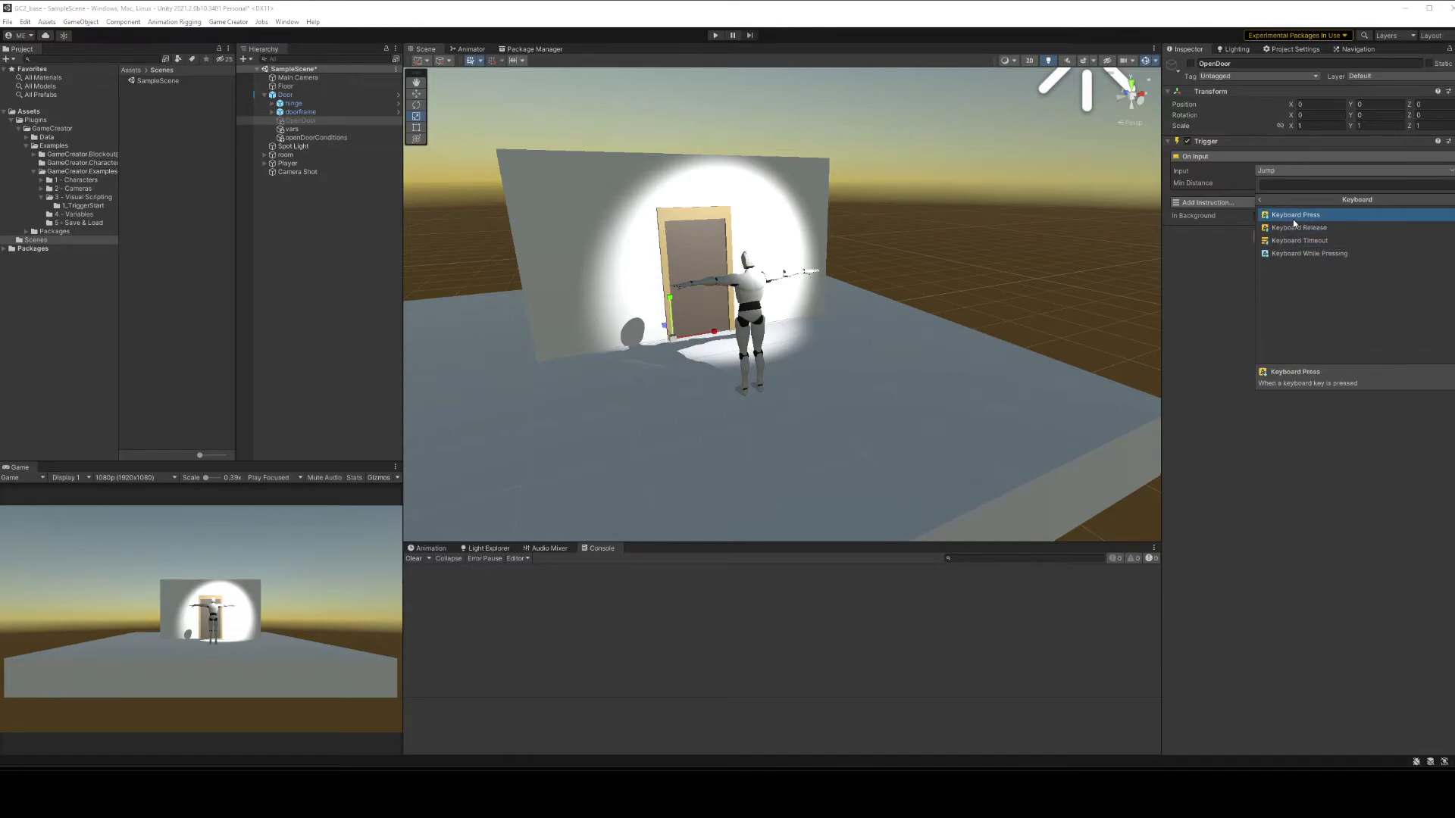
pyautogui.click(1293, 220)
pyautogui.click(1279, 185)
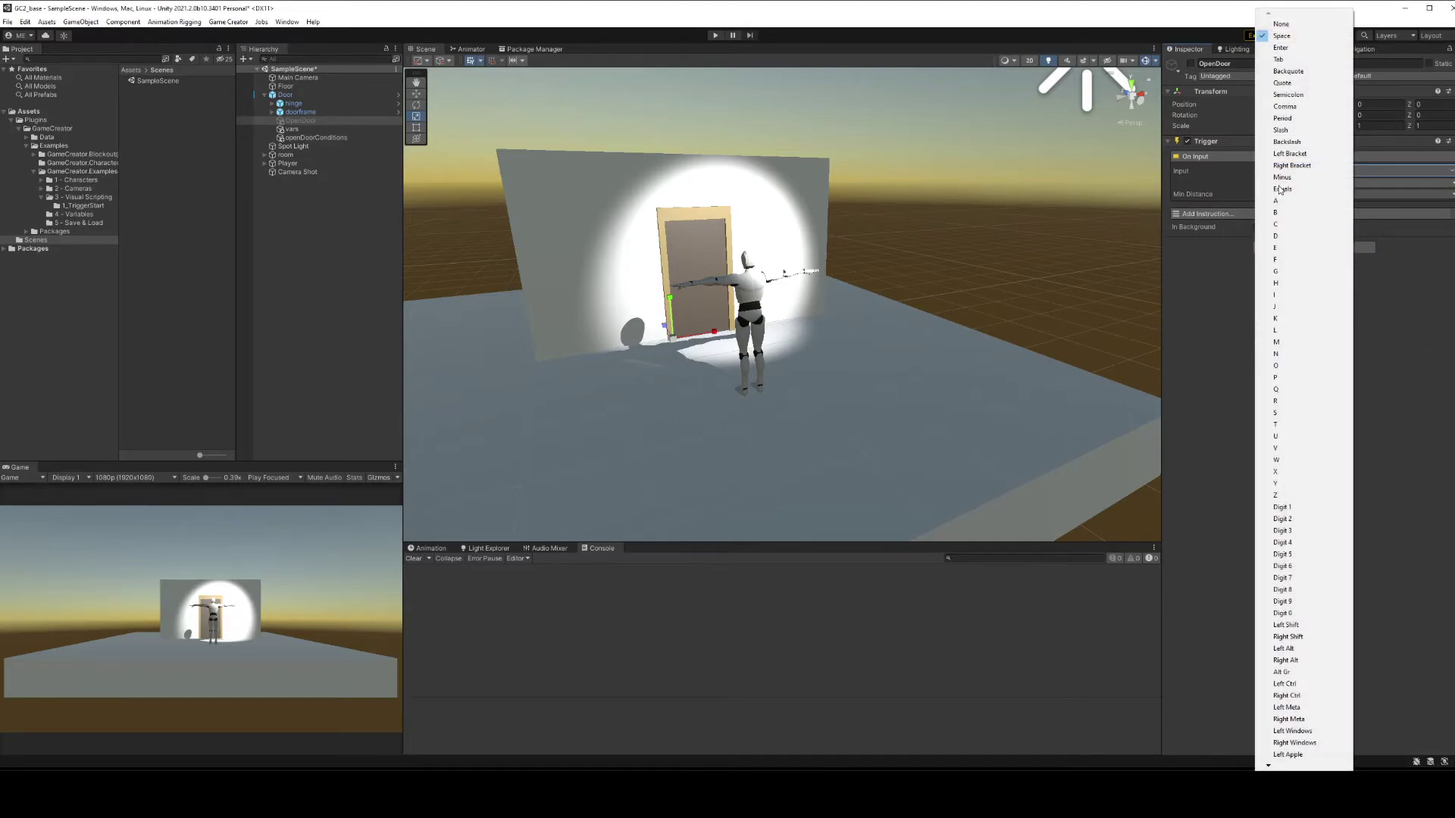
pyautogui.click(1281, 247)
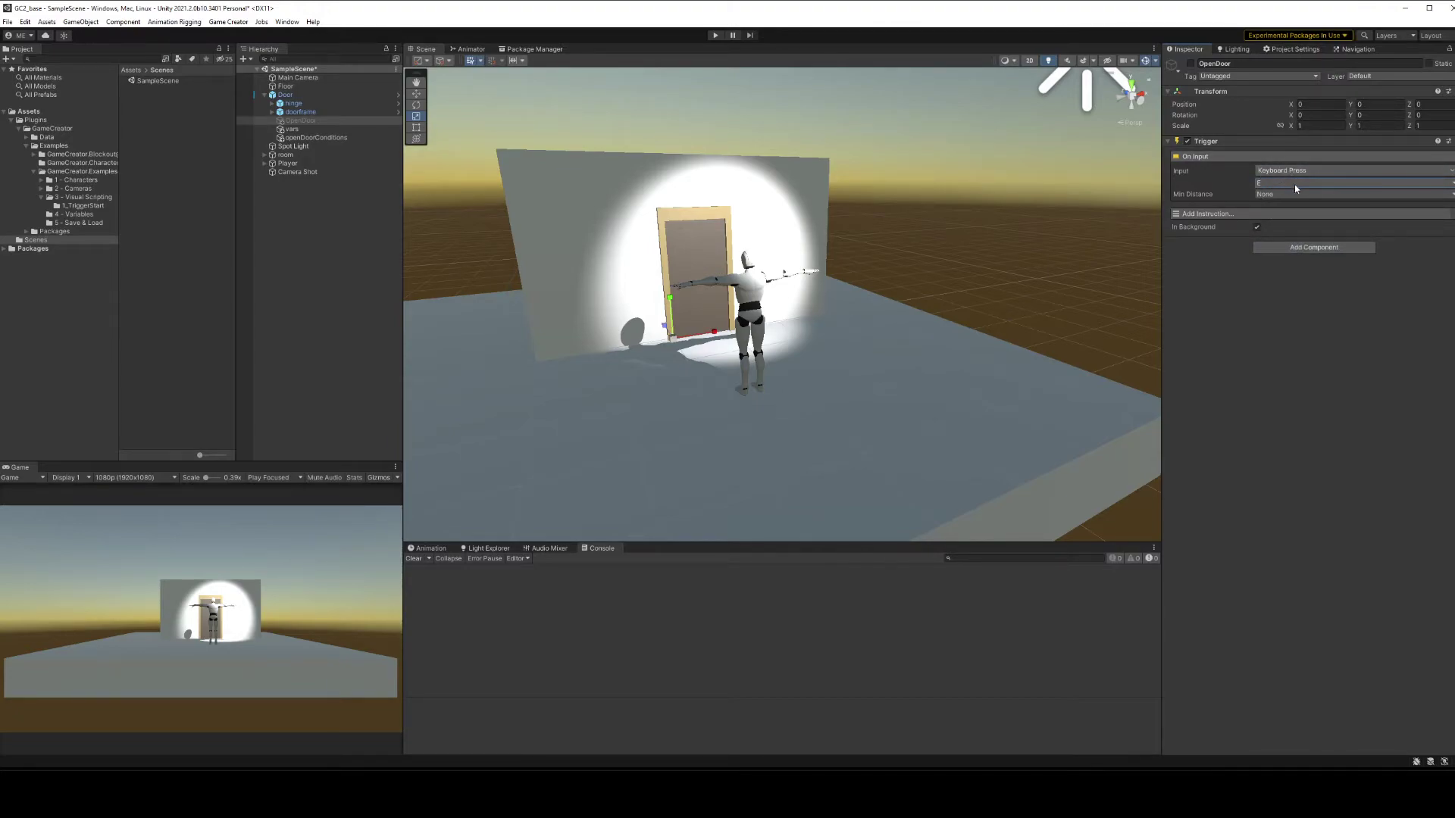
pyautogui.click(1252, 212)
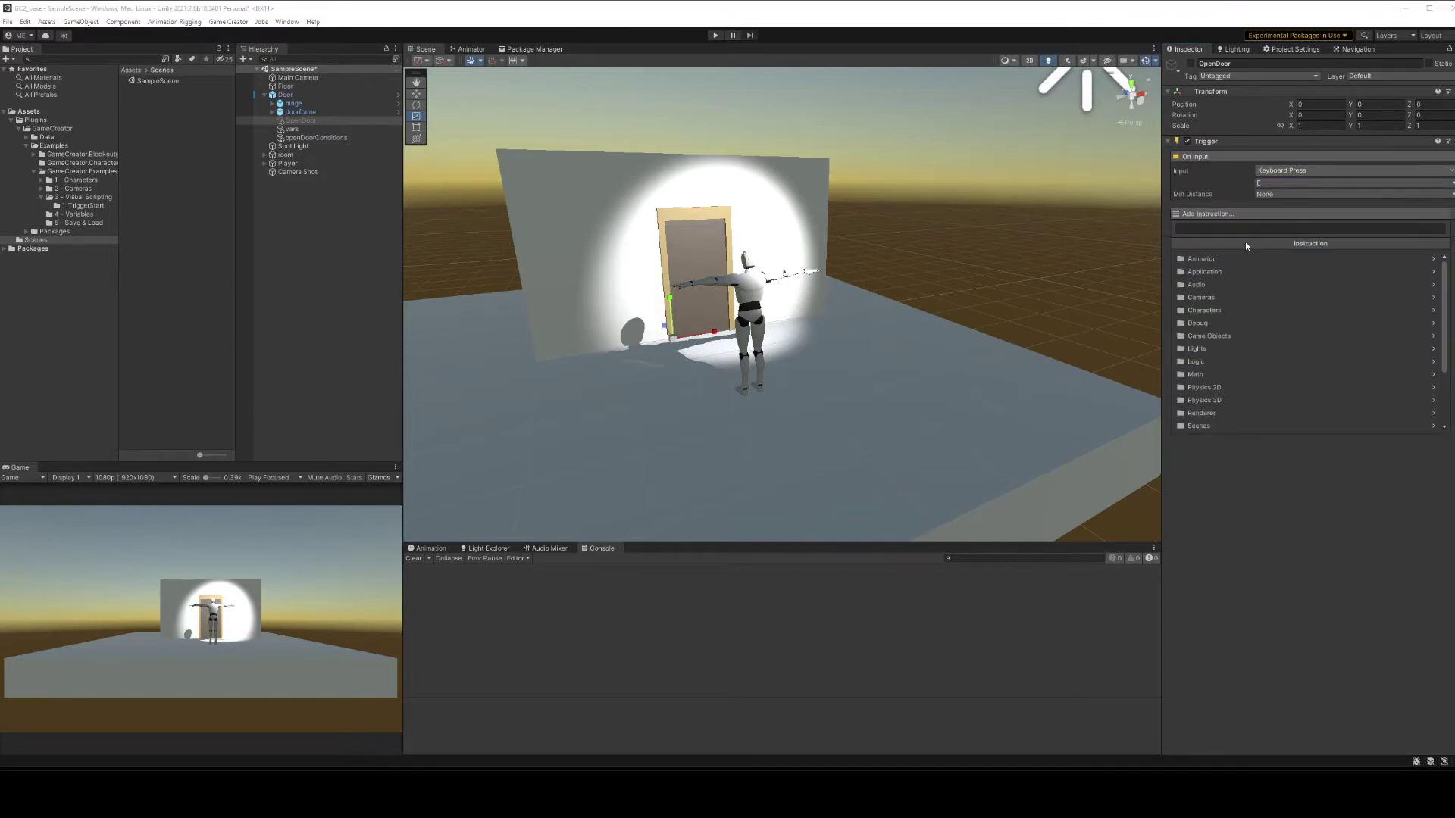
pyautogui.write('condi')
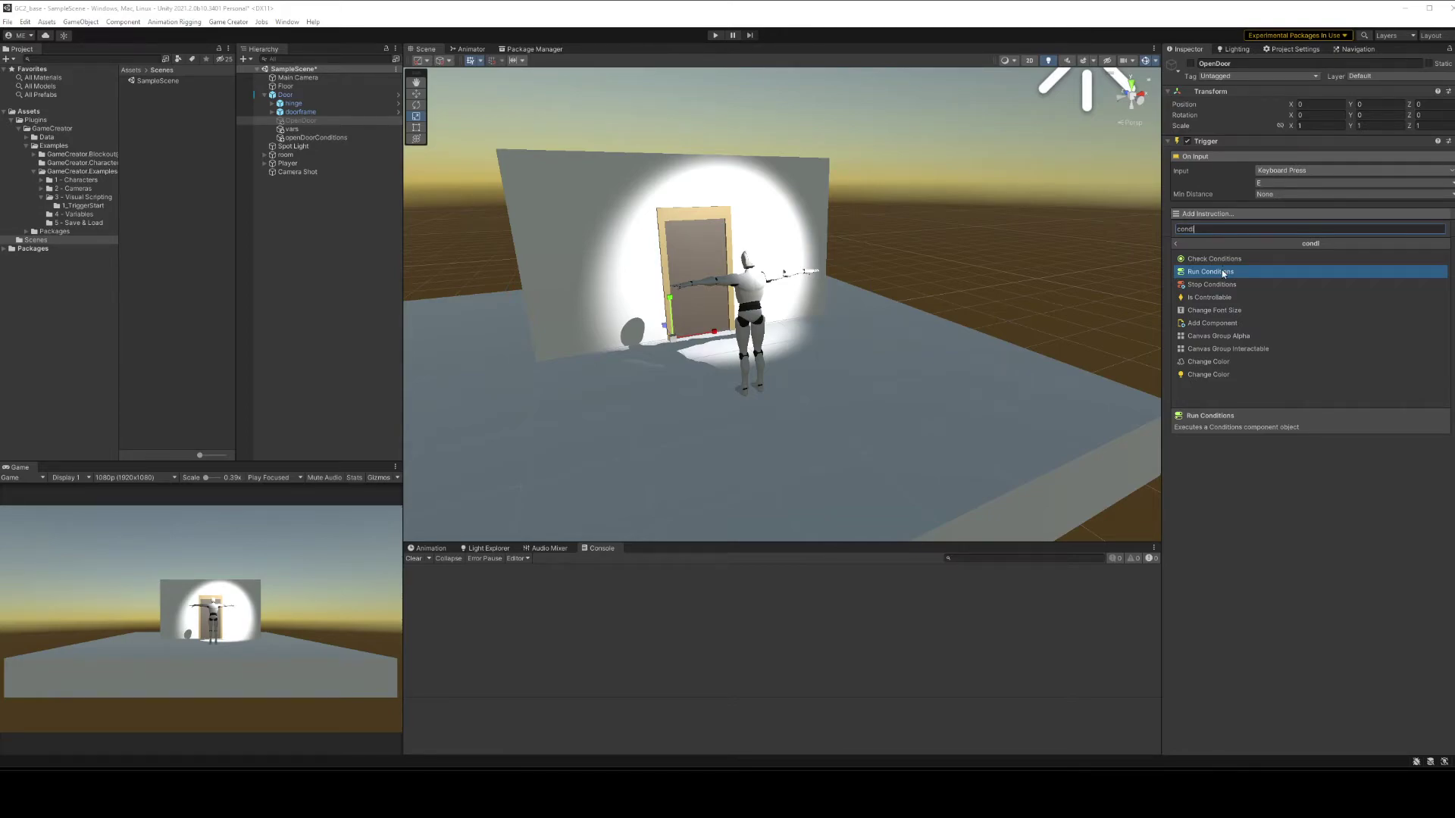
# - Add a Run Conditions instruction pointing at openDoorConditions, then enter Play mode
pyautogui.click(1222, 273)
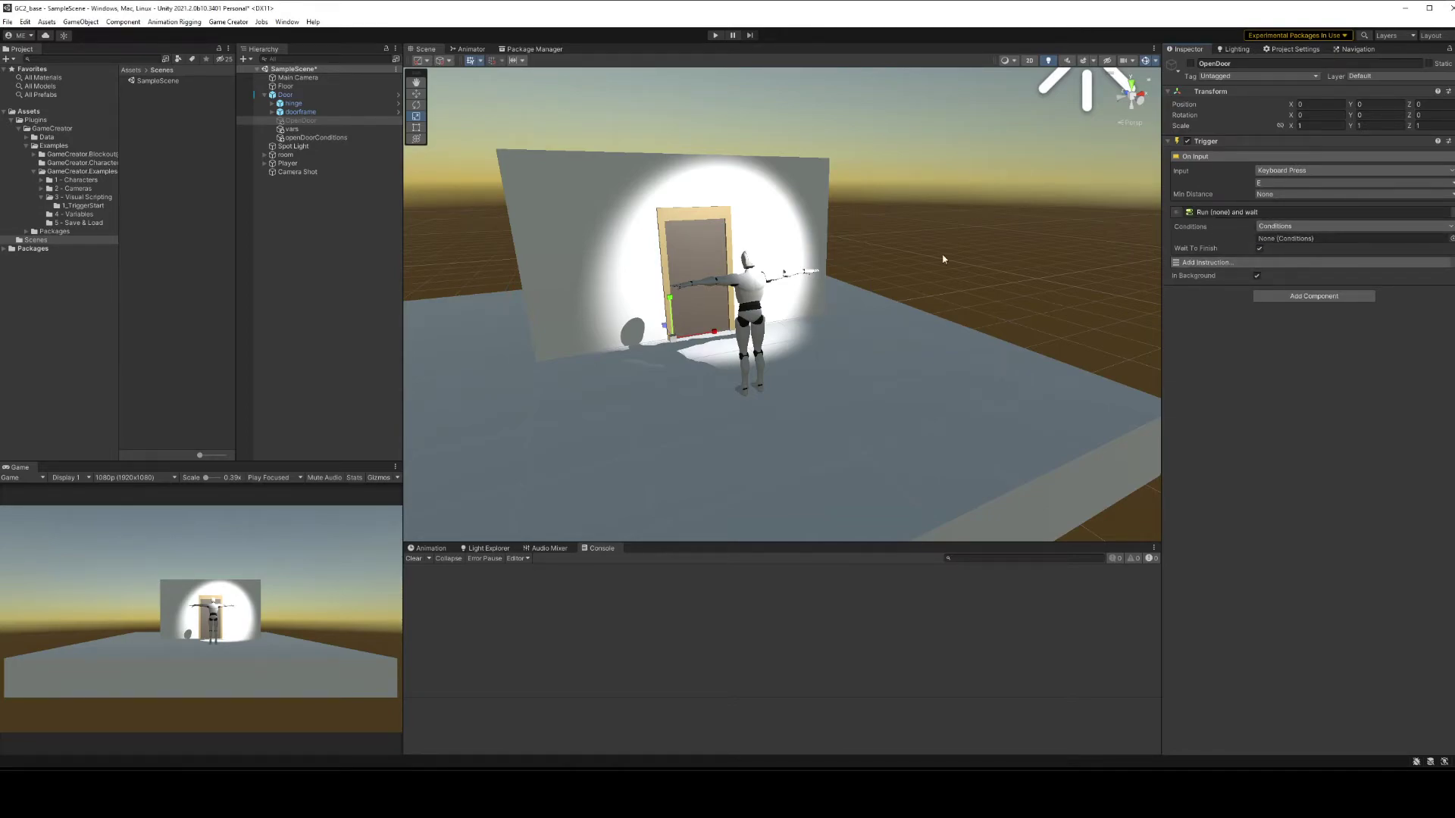
pyautogui.moveTo(313, 140); pyautogui.dragTo(1287, 241)
pyautogui.click(713, 35)
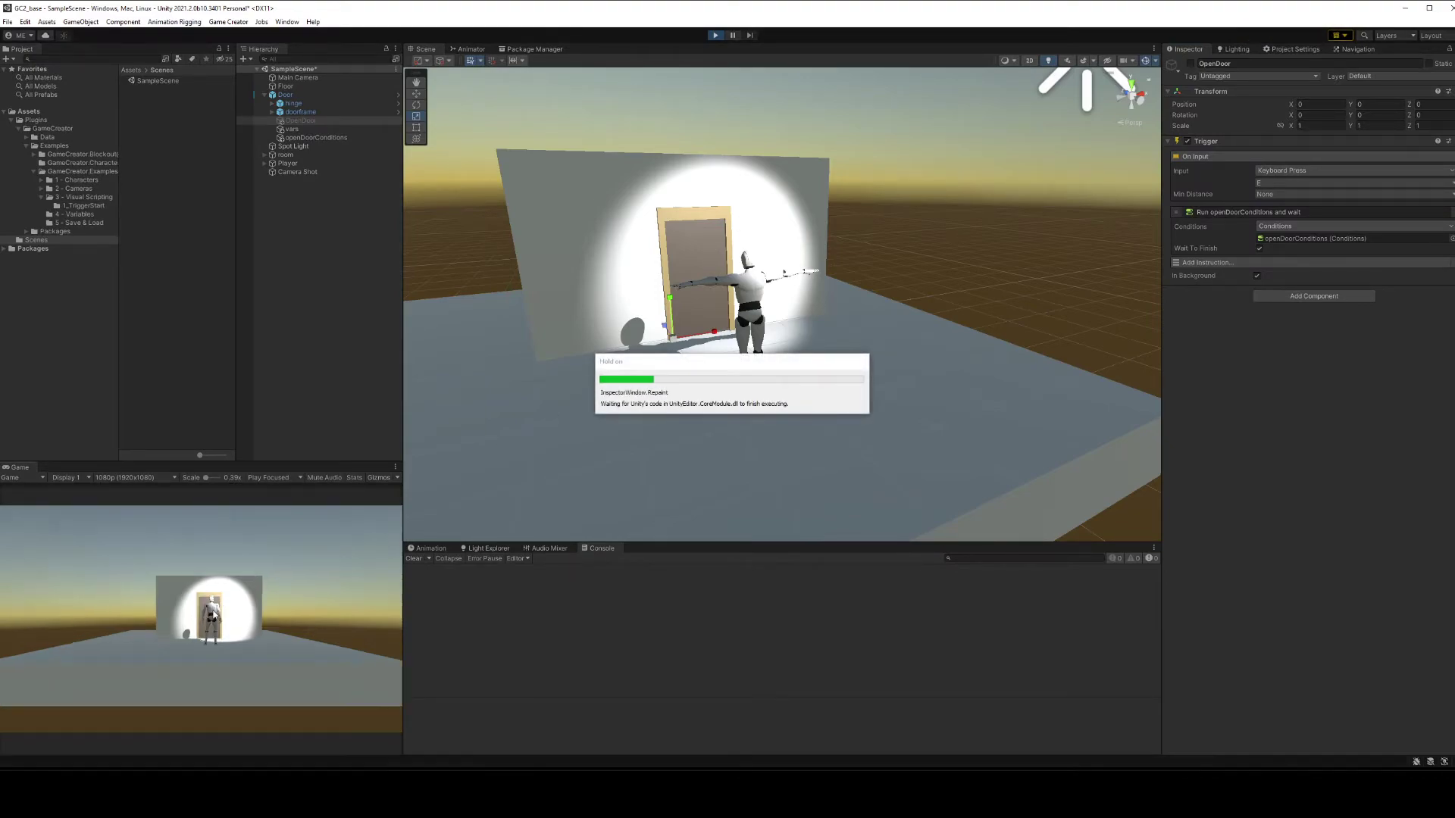
# - Walk the character around the door with WASD, pressing E repeatedly to open and close it
pyautogui.press('w')
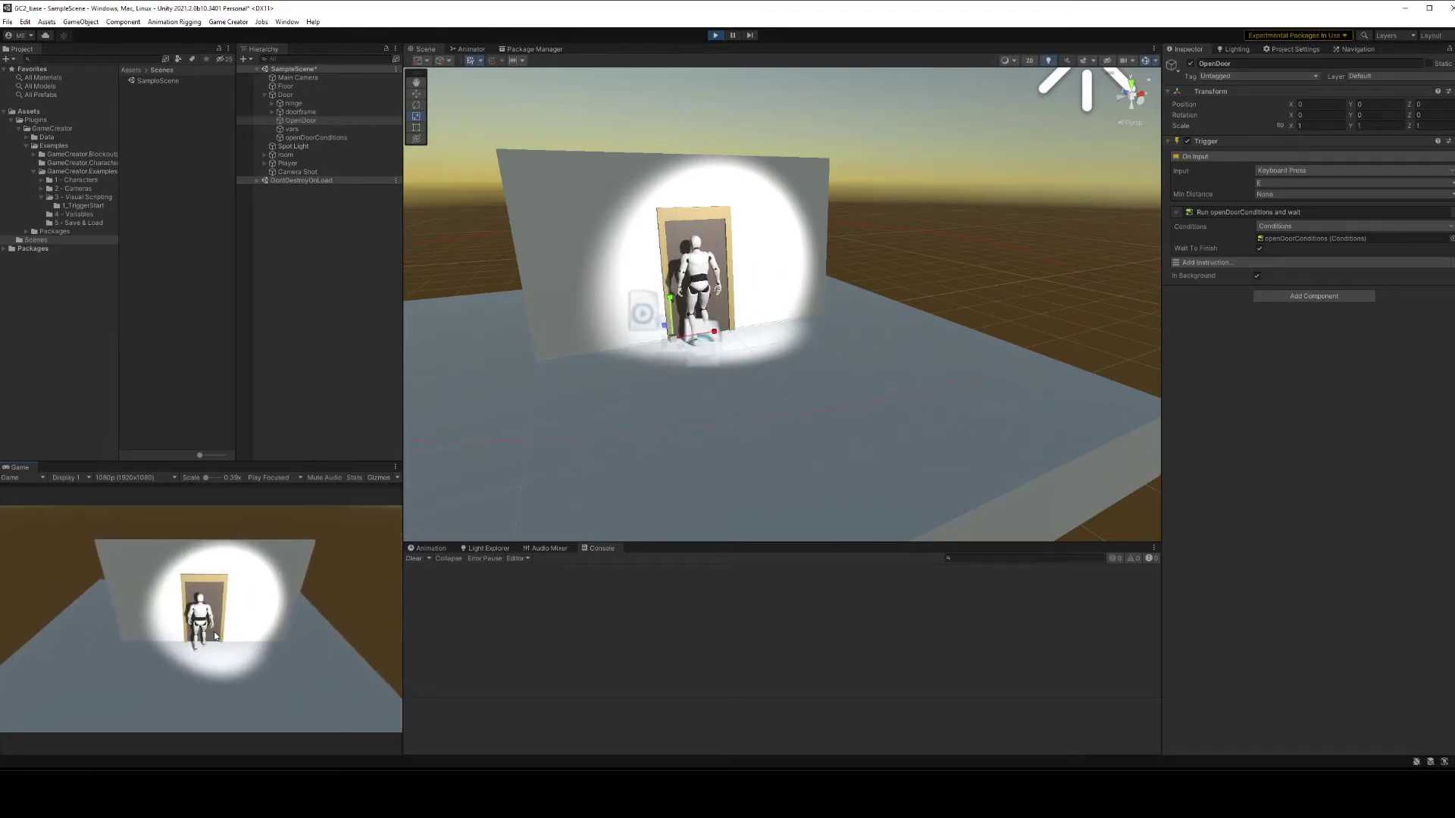
pyautogui.press('e')
pyautogui.press('w')
pyautogui.press('e')
pyautogui.press('d')
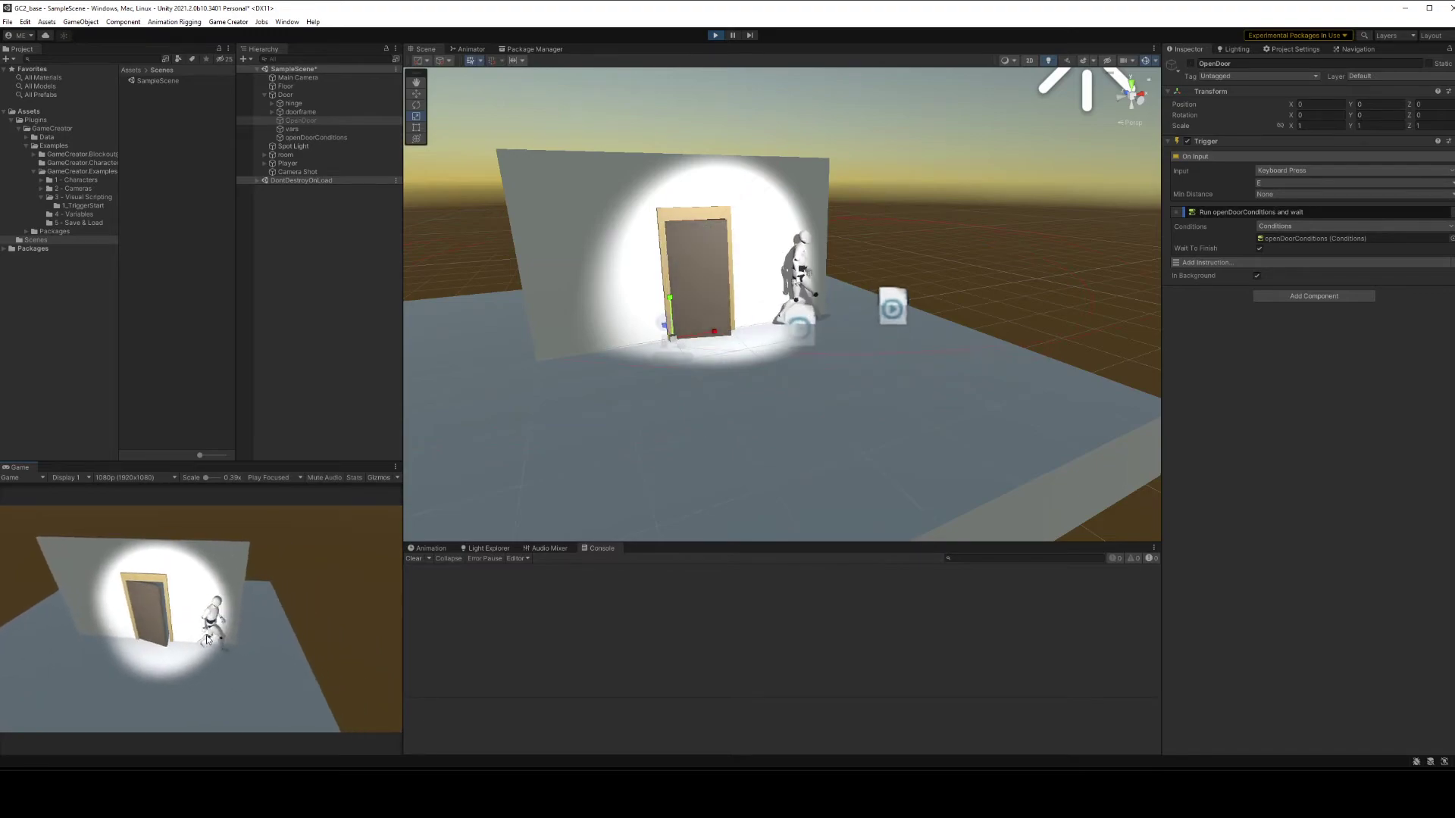
pyautogui.press('a')
pyautogui.press('e')
pyautogui.press('s')
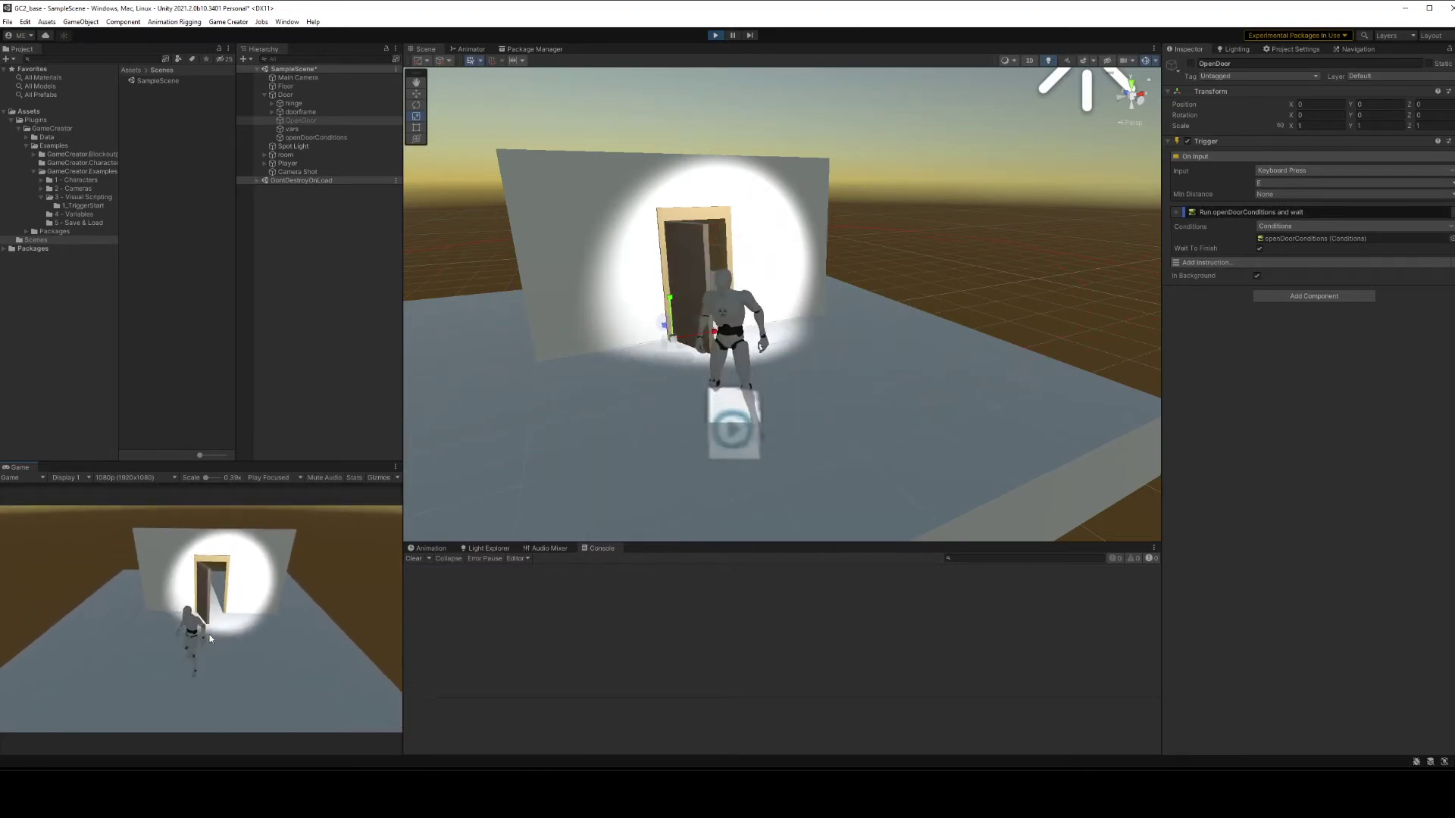
pyautogui.press('a')
pyautogui.press('w')
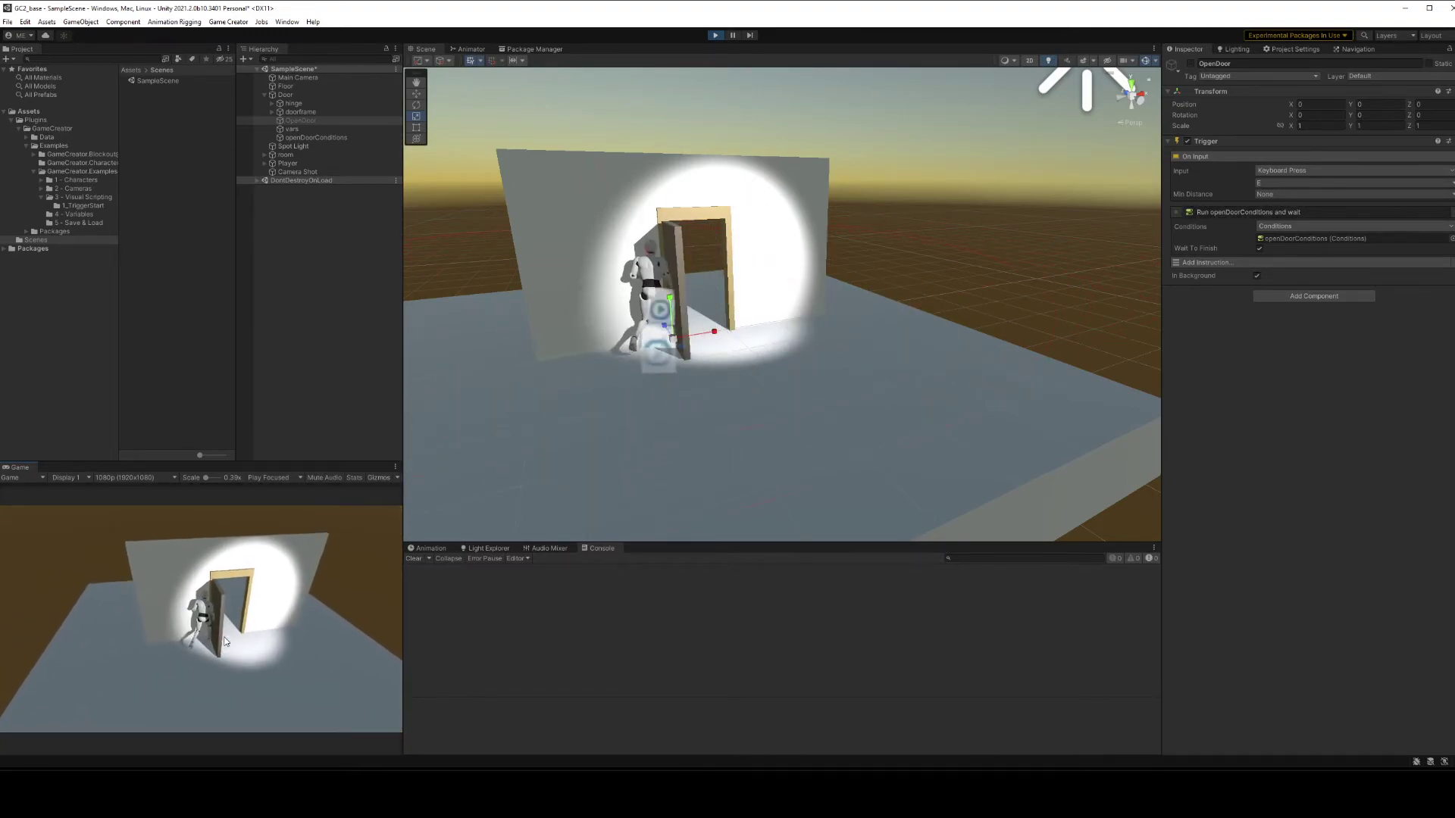
pyautogui.press('e')
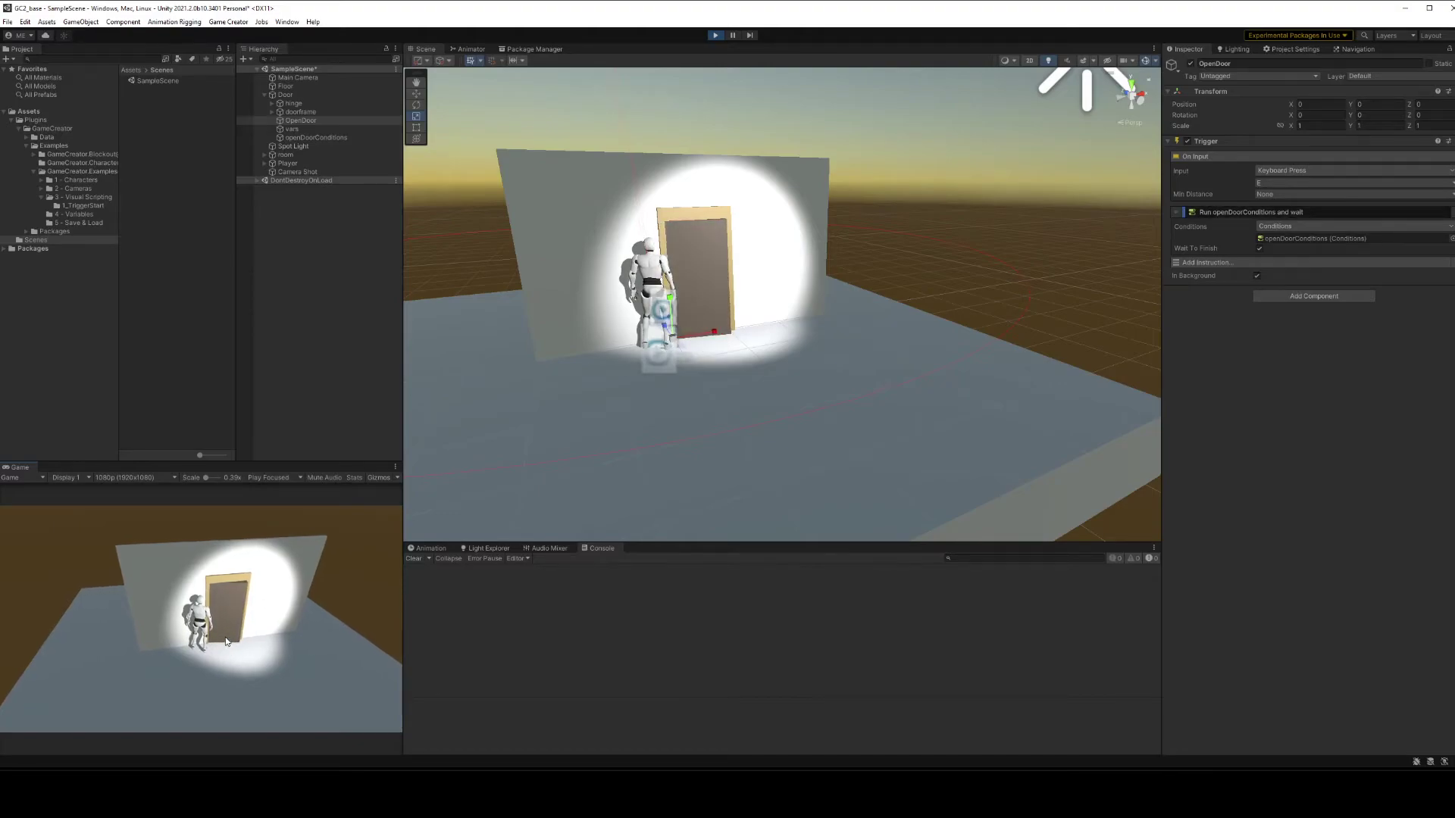
pyautogui.press('e')
pyautogui.press('e')
pyautogui.press('e')
pyautogui.press('e')
pyautogui.press('e')
pyautogui.press('e')
pyautogui.press('e')
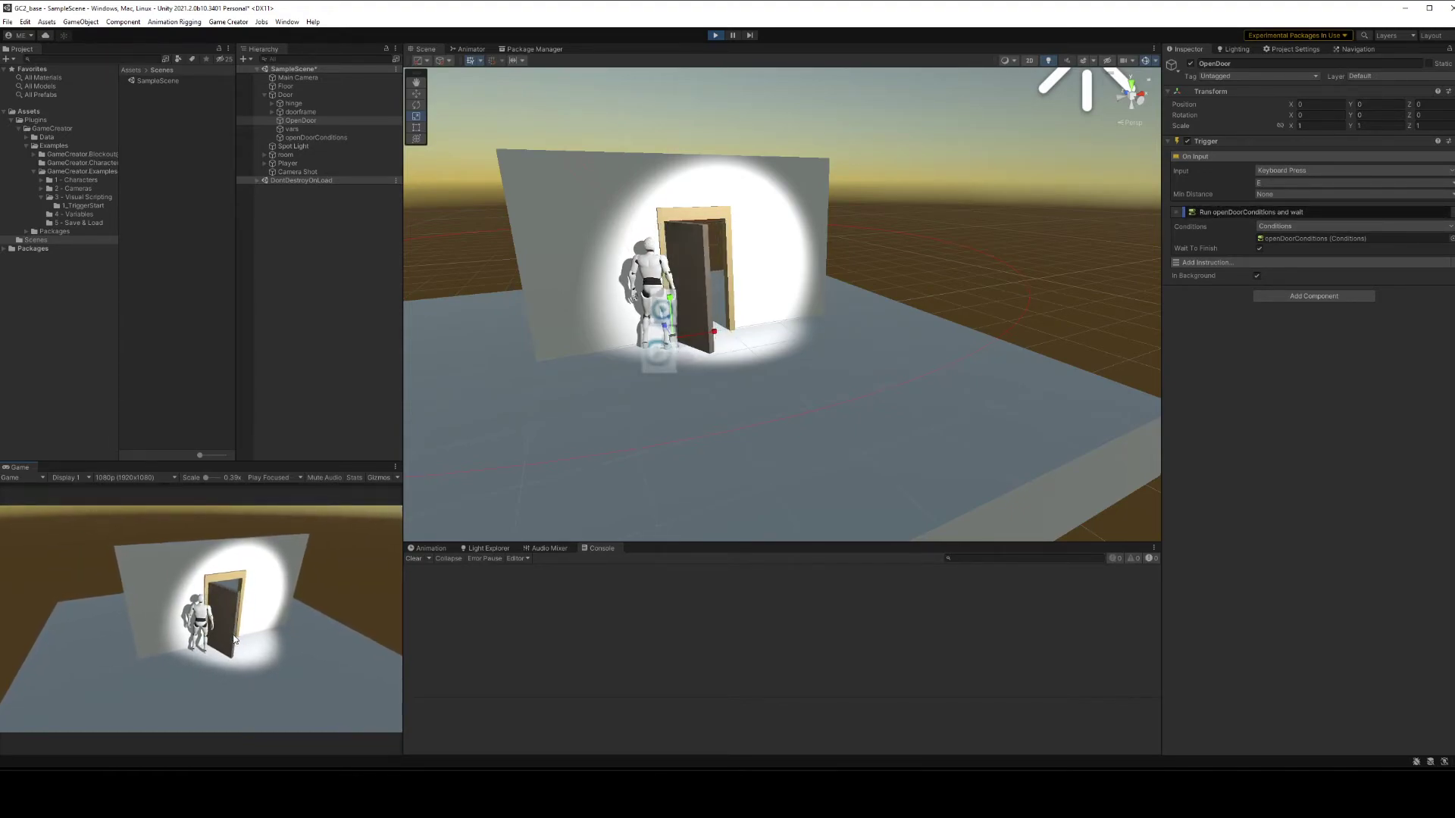
pyautogui.press('e')
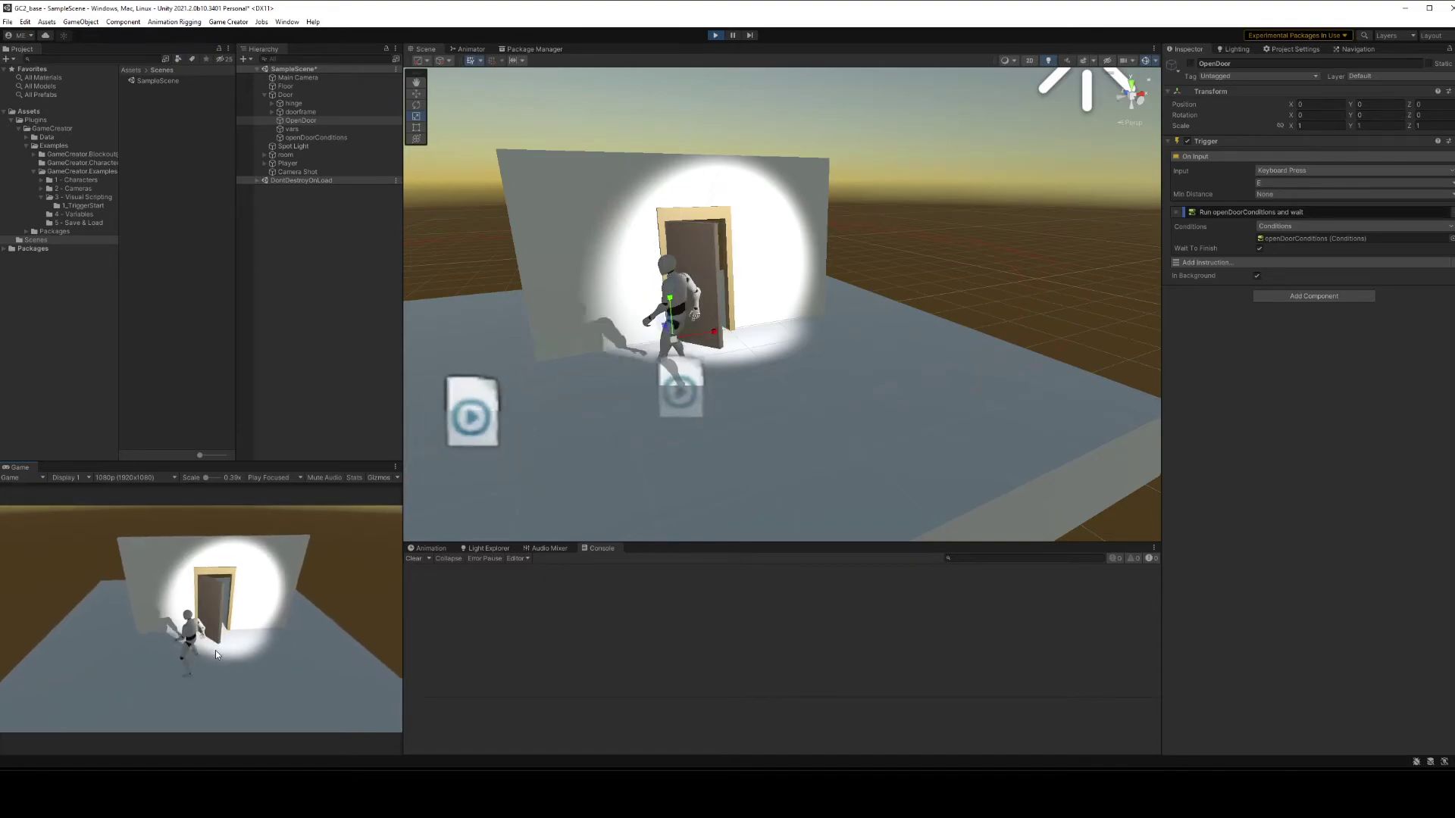
pyautogui.press('s')
pyautogui.press('w')
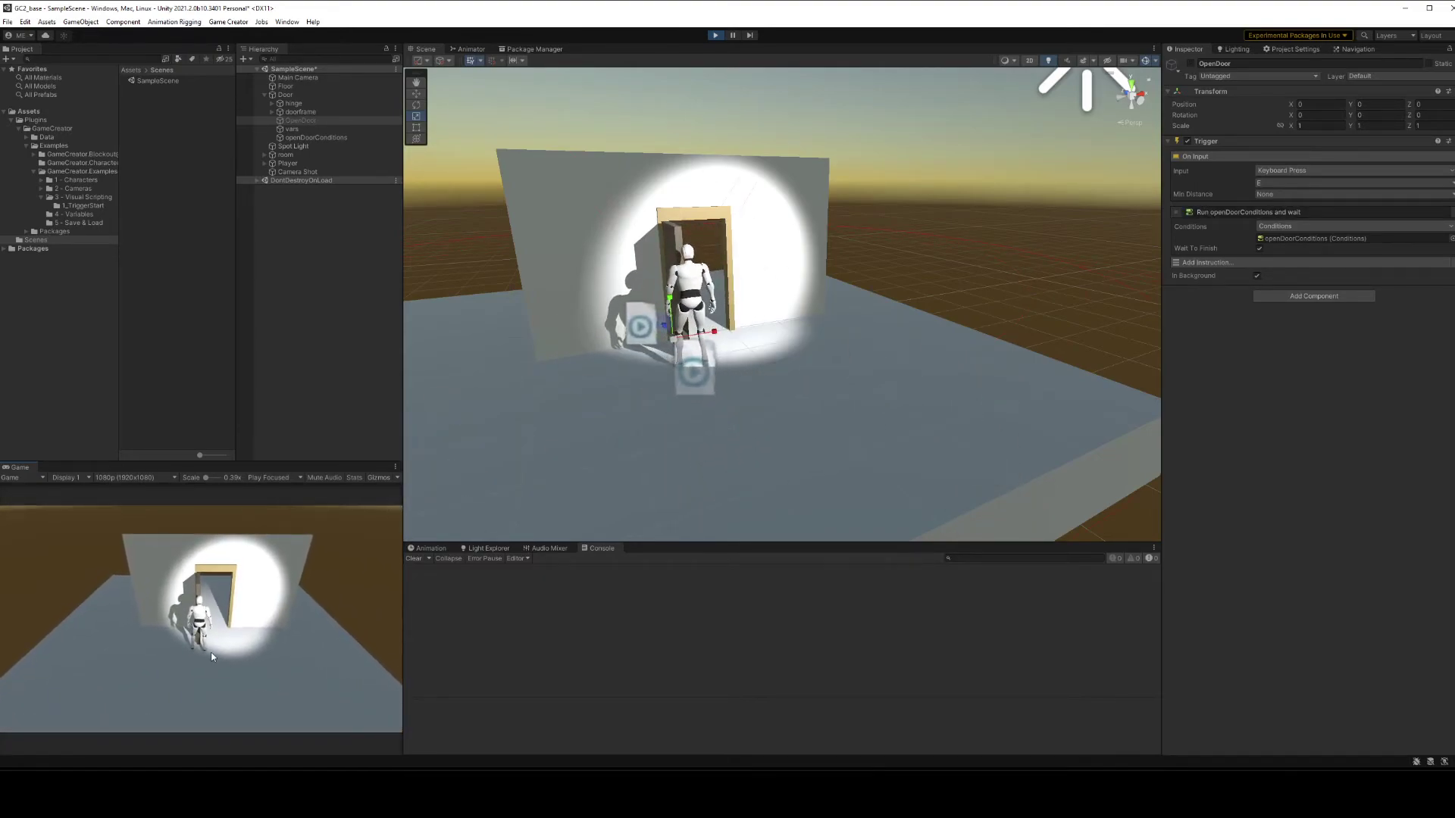
pyautogui.press('a')
pyautogui.press('d')
pyautogui.press('e')
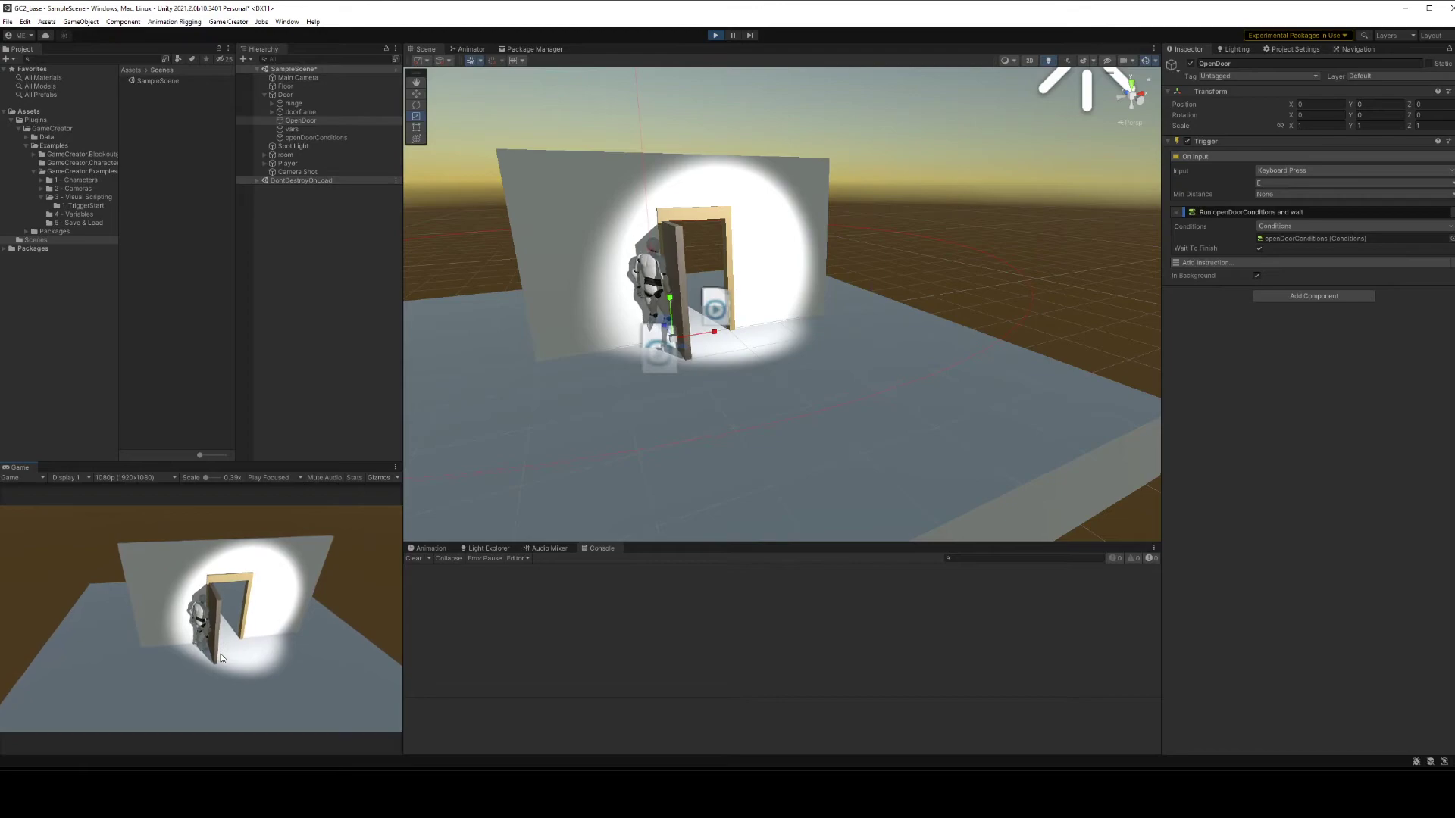
pyautogui.press('s')
pyautogui.press('s')
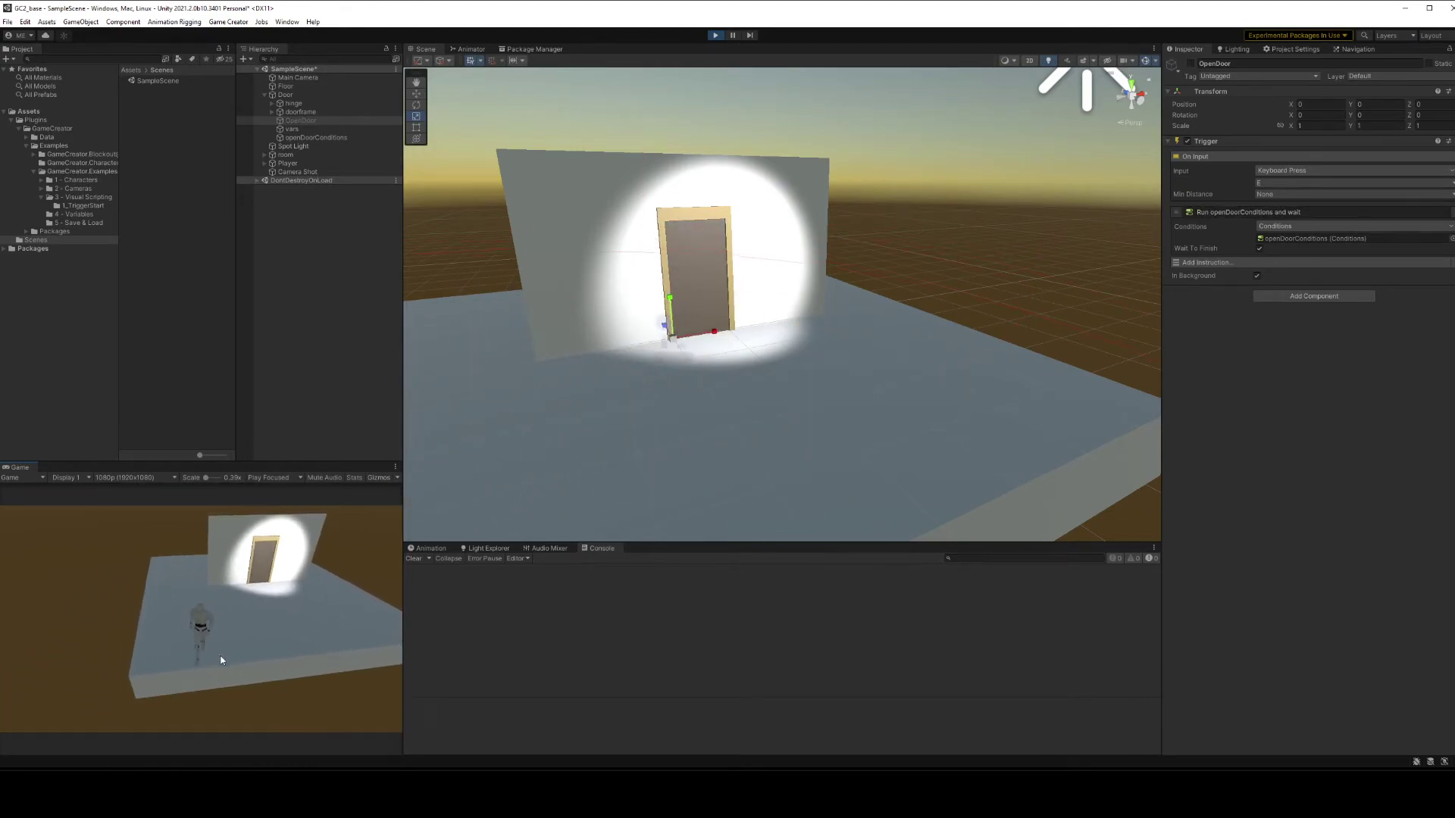
pyautogui.press('w')
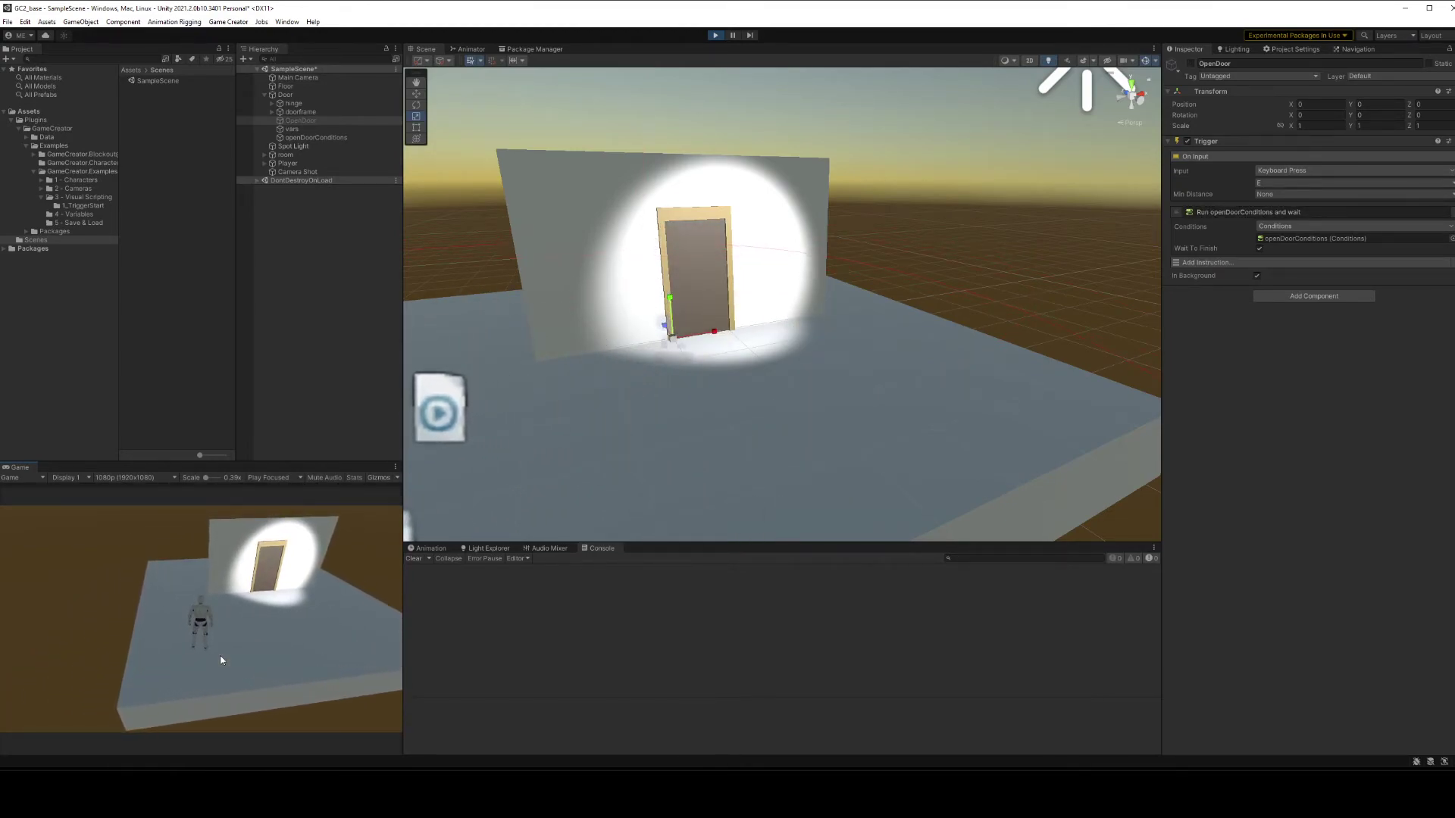
pyautogui.press('w')
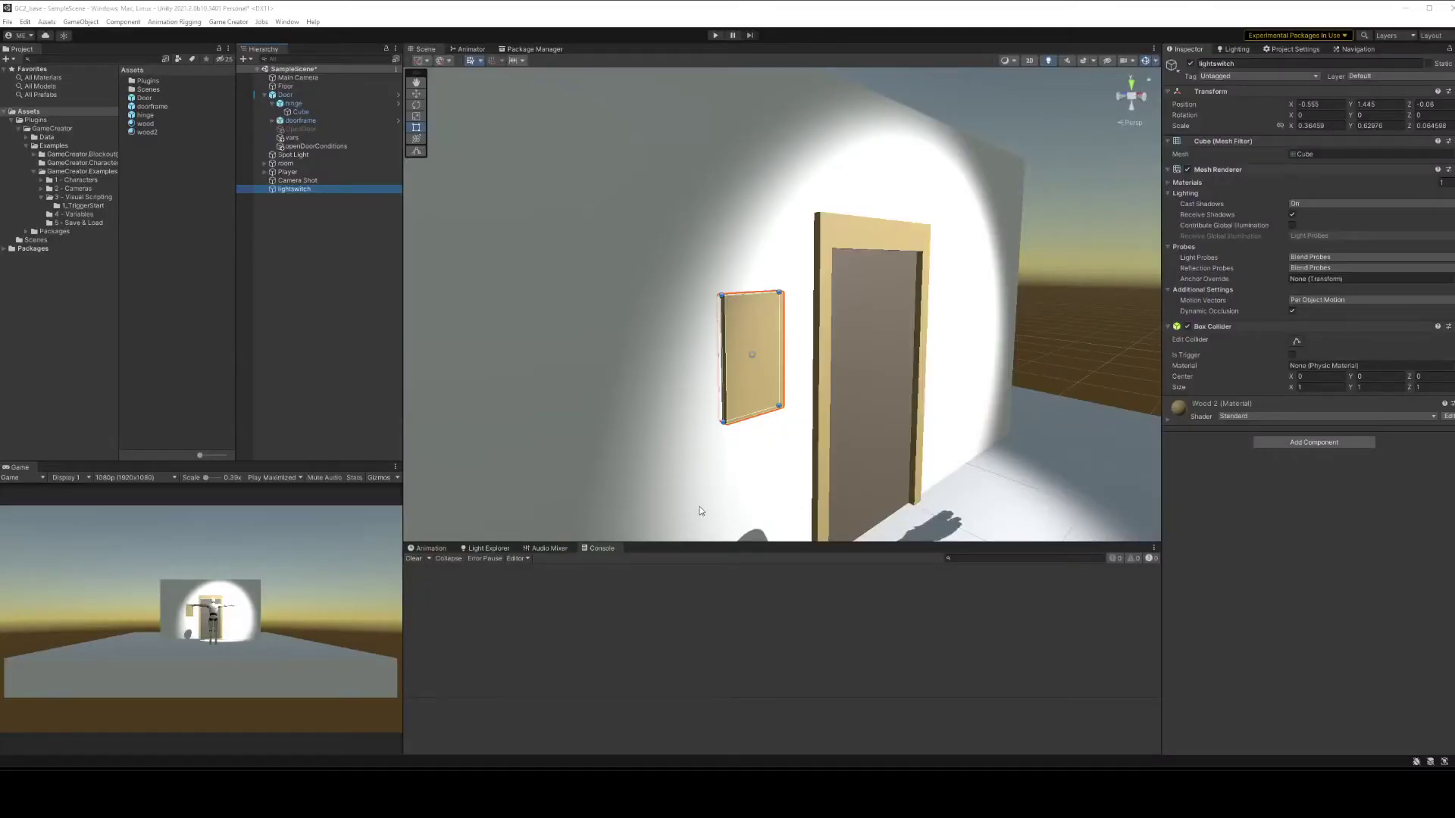
# - Create an empty child under lightswitch in the Hierarchy and name it 'activator'
pyautogui.keyDown('alt'); pyautogui.moveTo(788, 405); pyautogui.dragTo(703, 288); pyautogui.keyUp('alt')
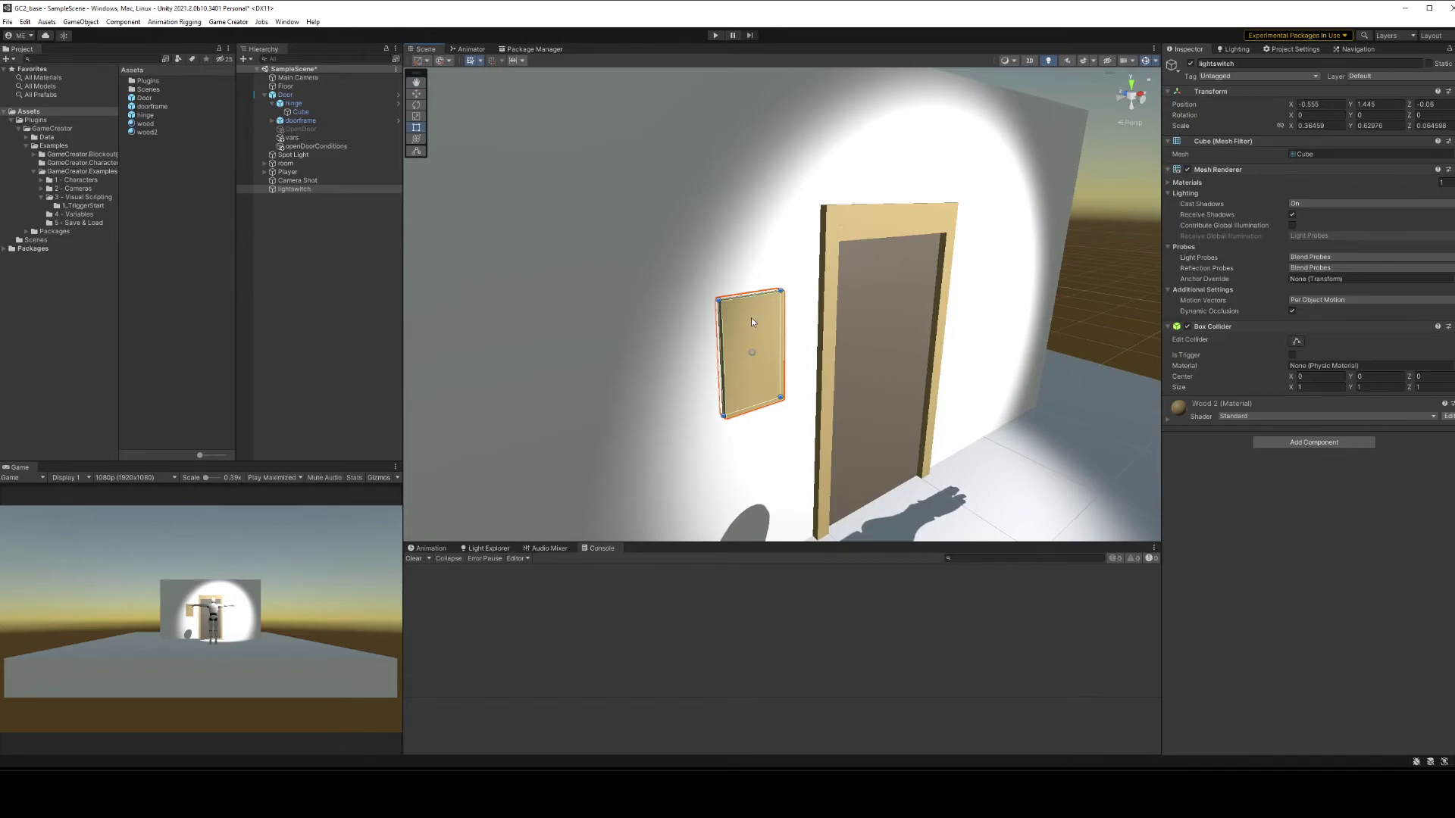
pyautogui.rightClick(293, 191)
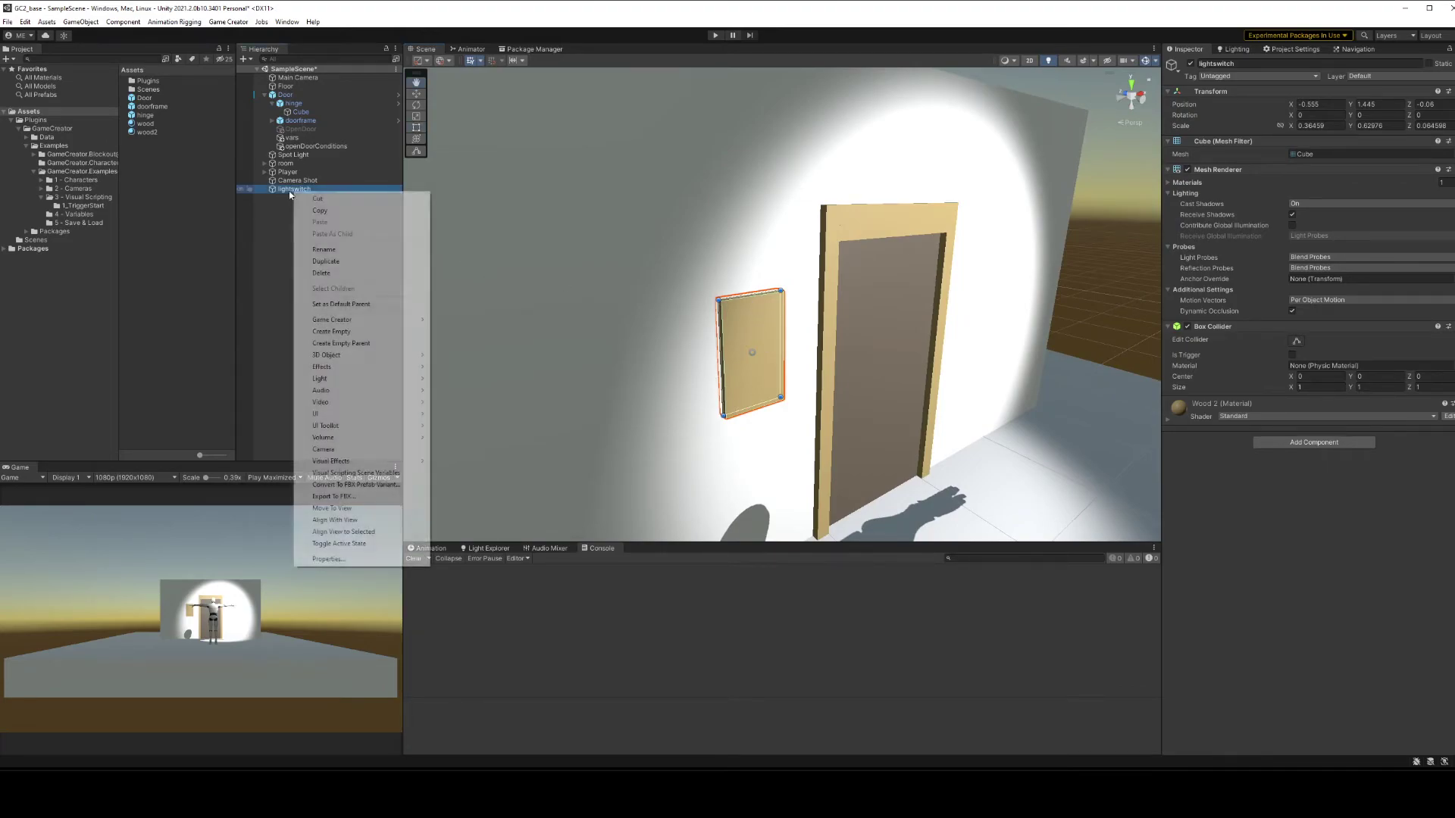
pyautogui.click(322, 332)
pyautogui.write('activator')
pyautogui.press('Return')
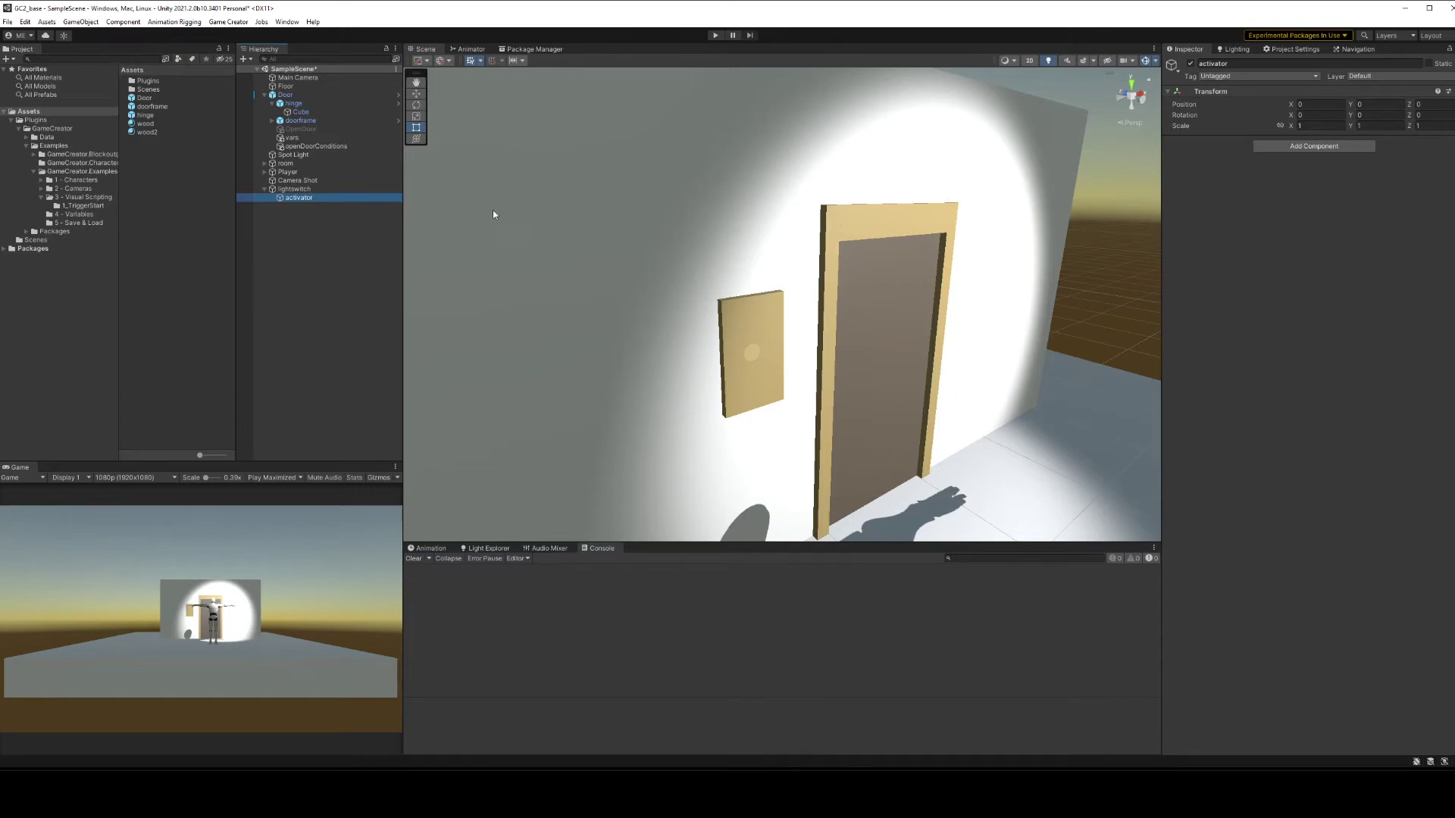
# - Add a Trigger component to activator with its event set to On Input
pyautogui.click(1334, 146)
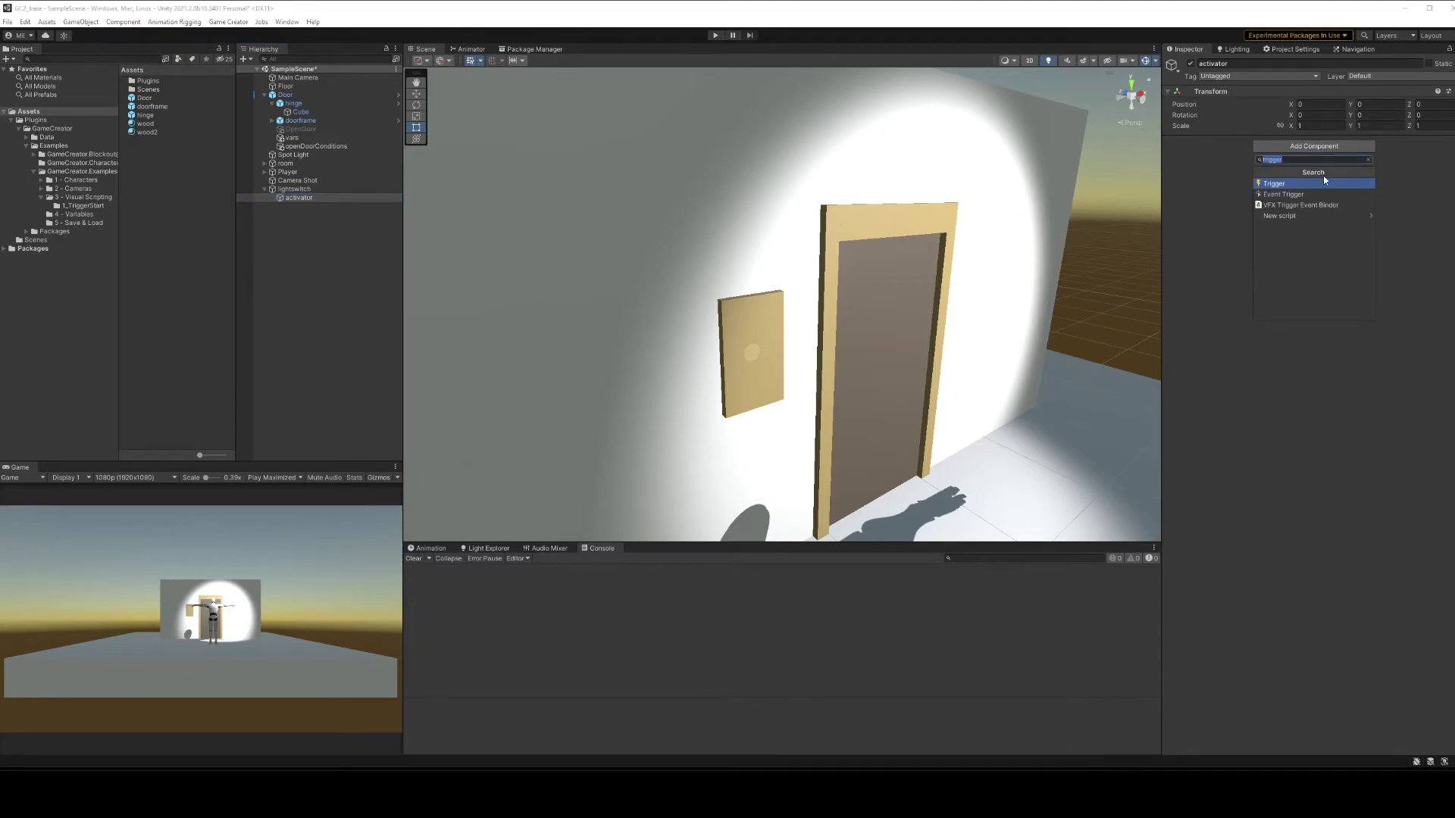
pyautogui.click(1315, 183)
pyautogui.click(1273, 157)
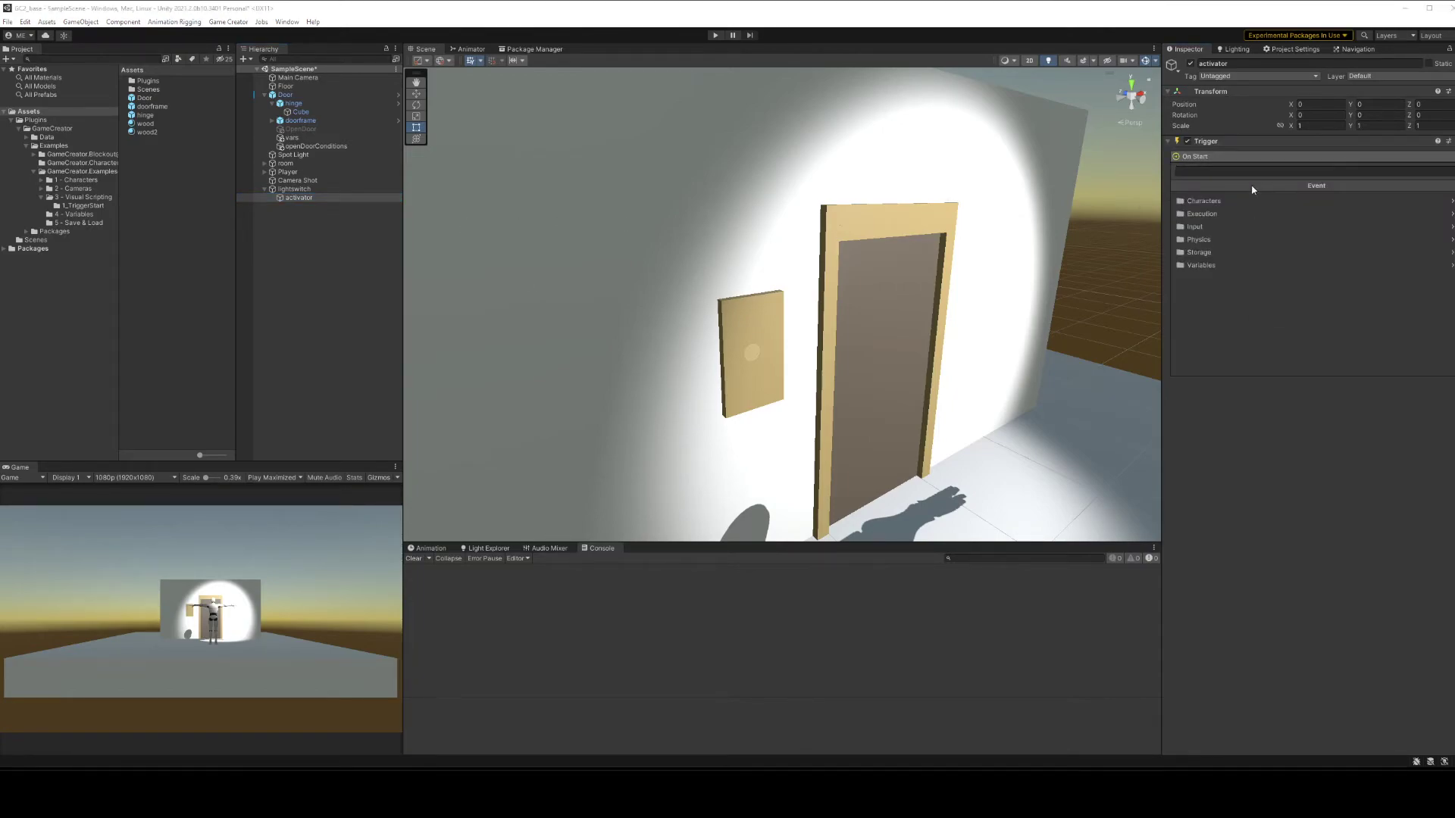
pyautogui.click(1229, 228)
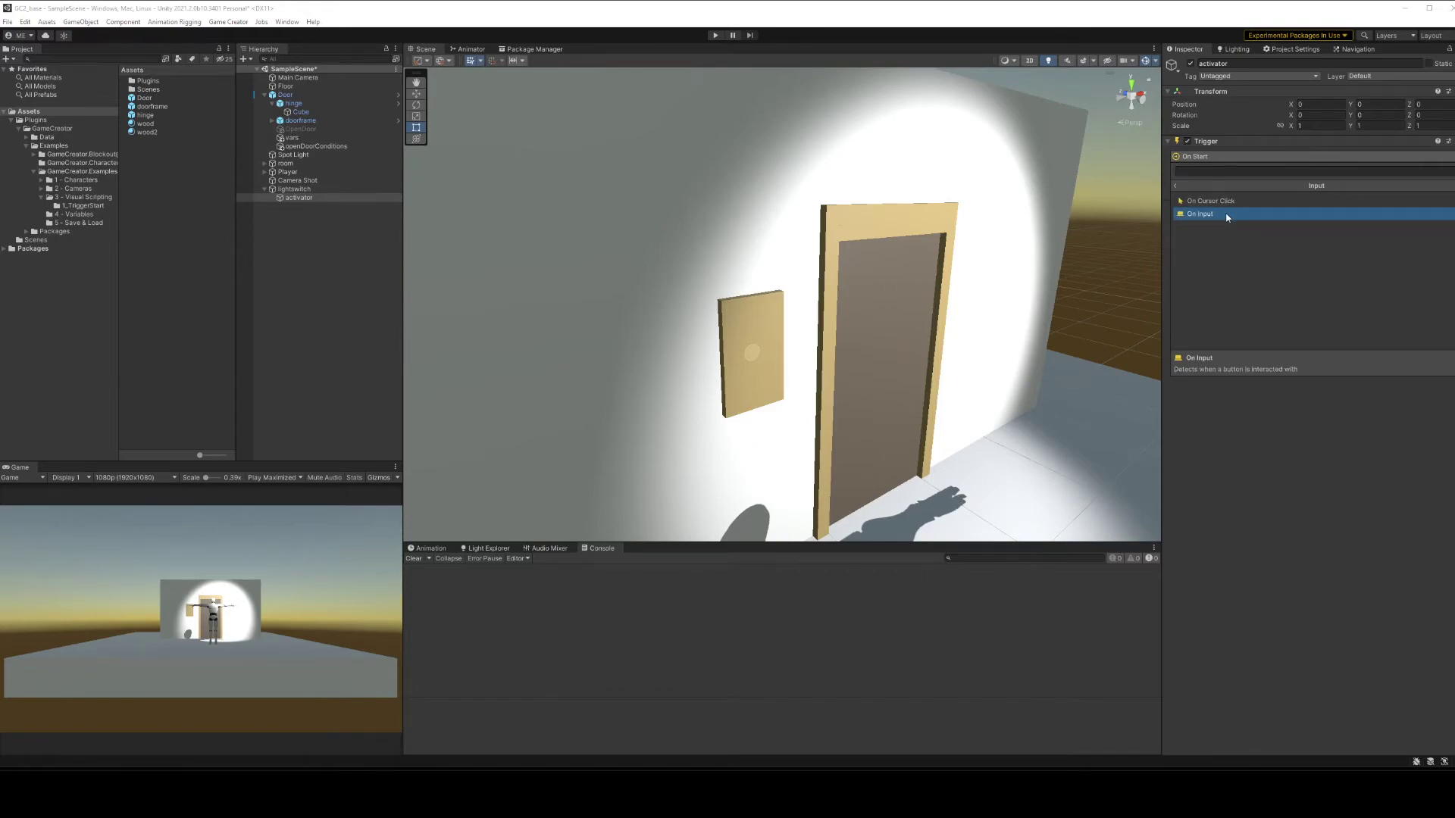
pyautogui.click(1229, 212)
# - Bind the Trigger to Keyboard Press Q, requiring a game object within a radius
pyautogui.click(1264, 170)
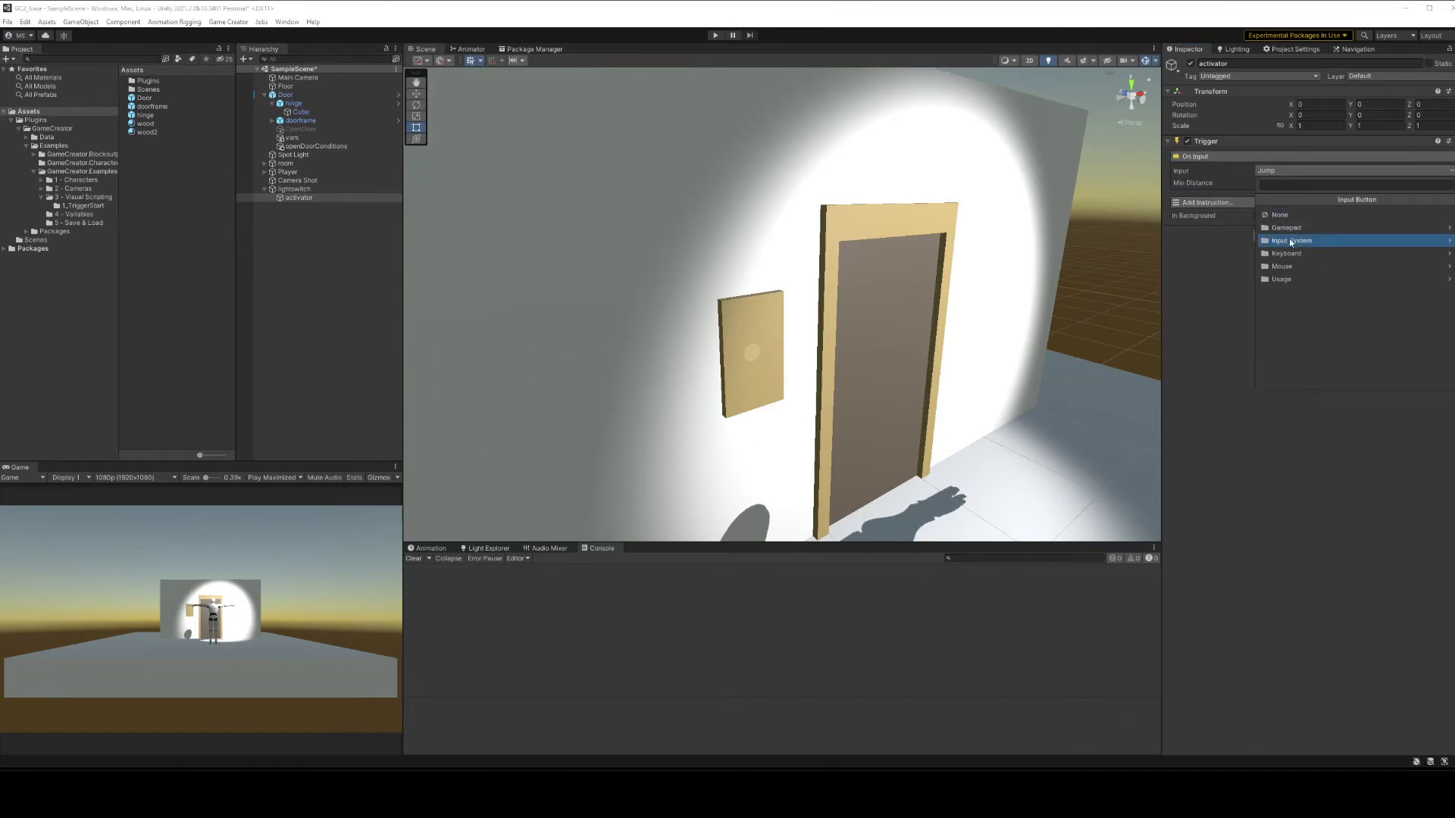
pyautogui.click(1289, 239)
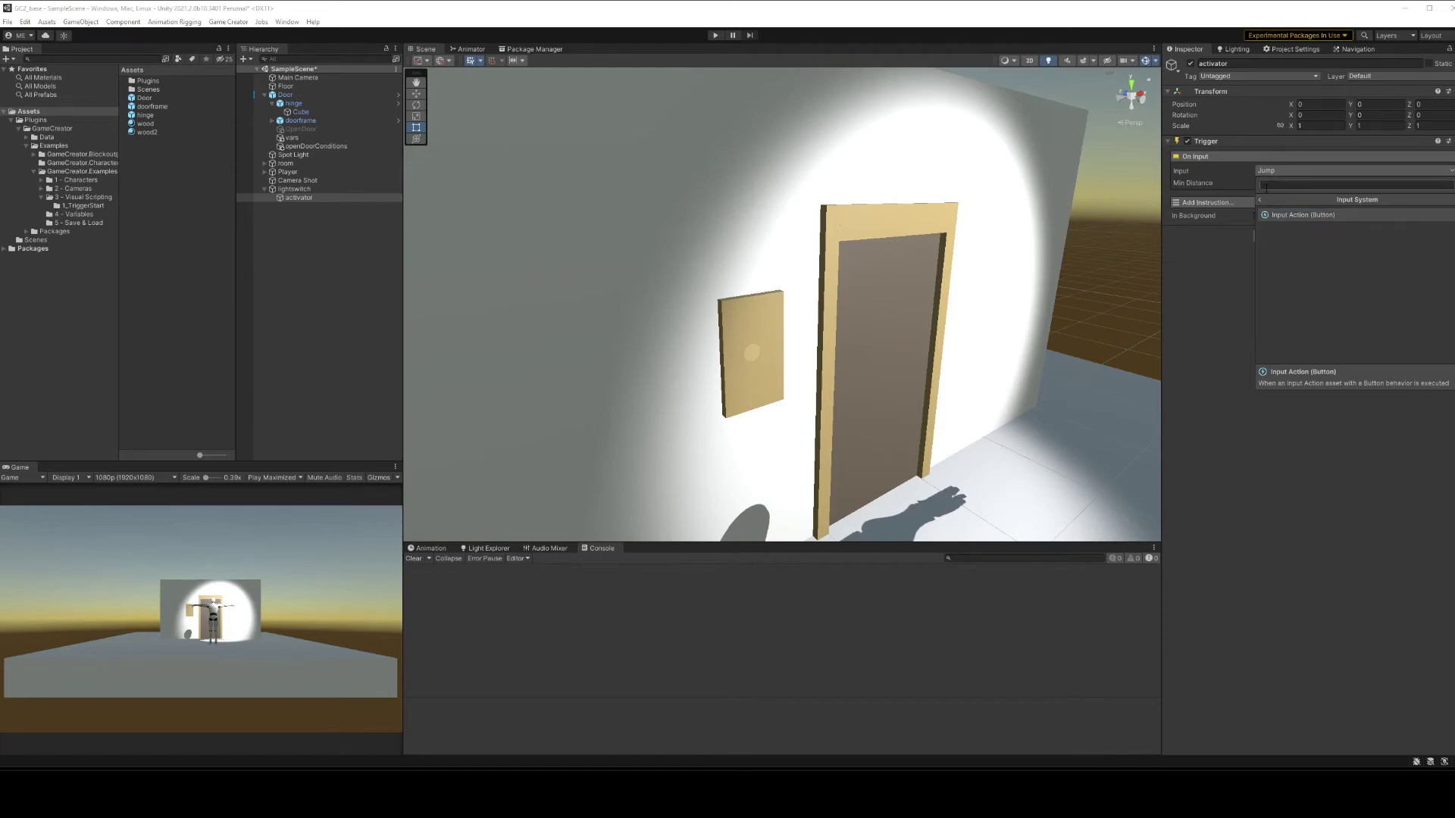
pyautogui.click(1261, 200)
pyautogui.click(1288, 254)
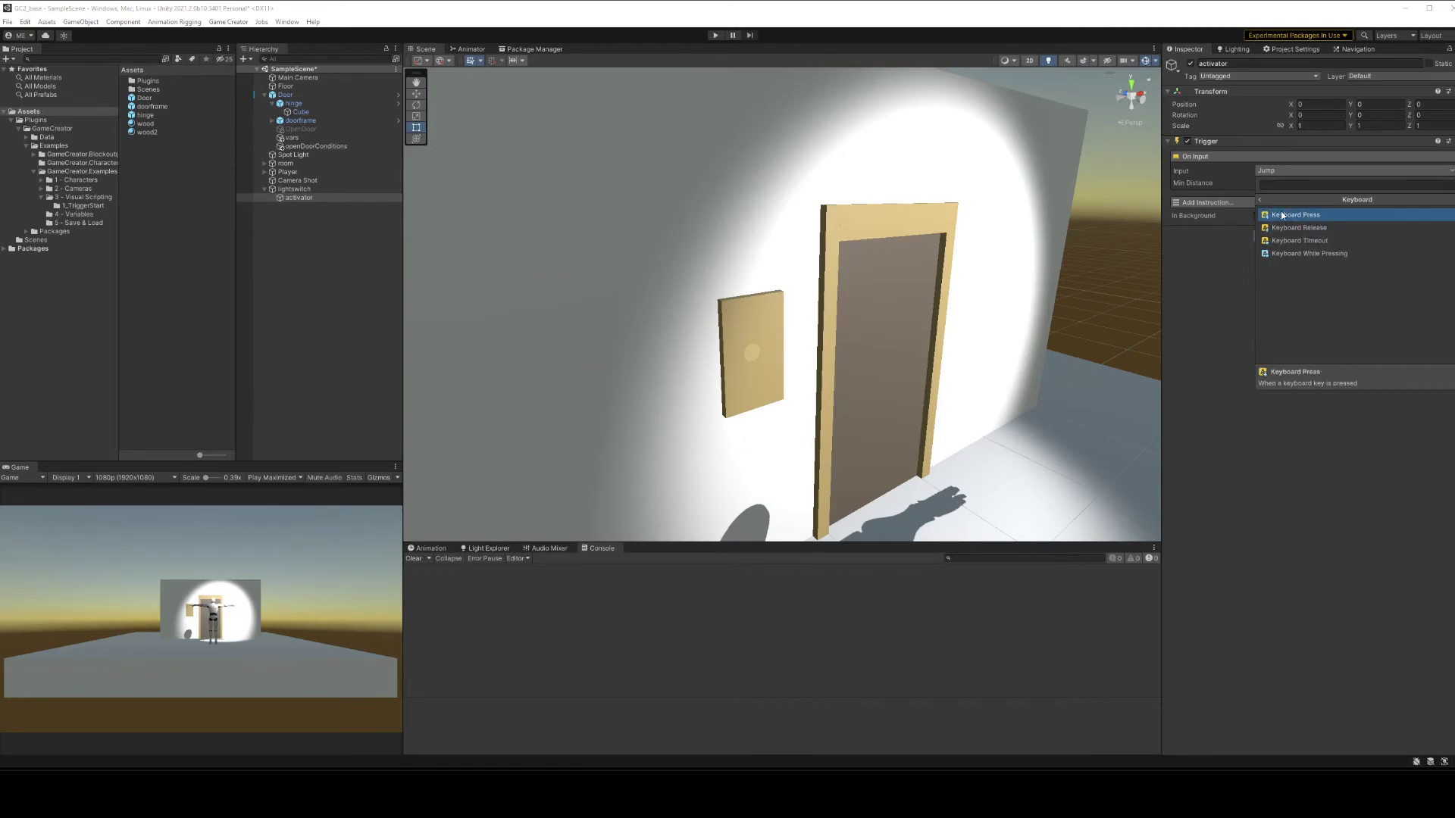
pyautogui.click(1287, 220)
pyautogui.click(1288, 183)
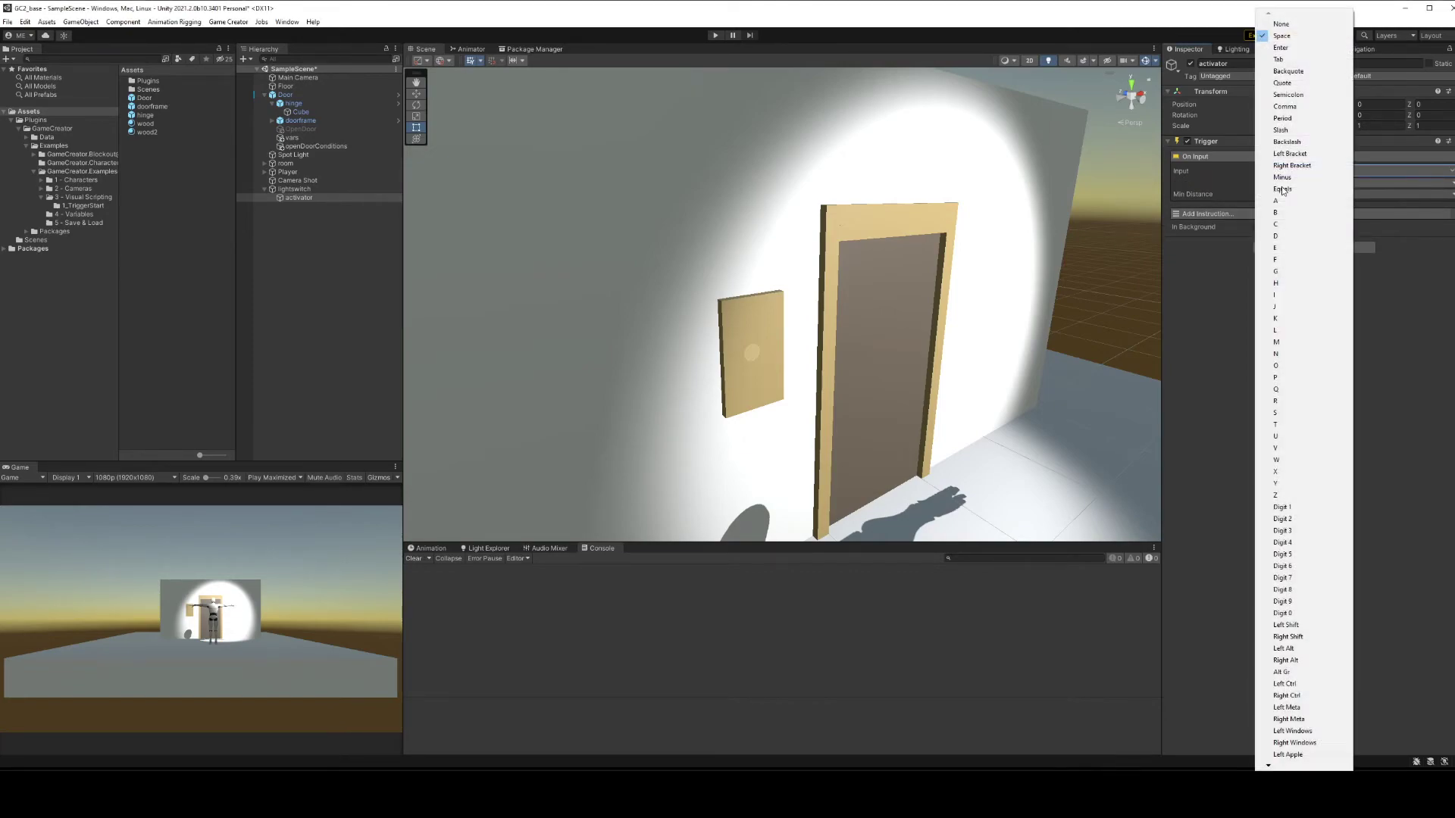
pyautogui.click(1301, 390)
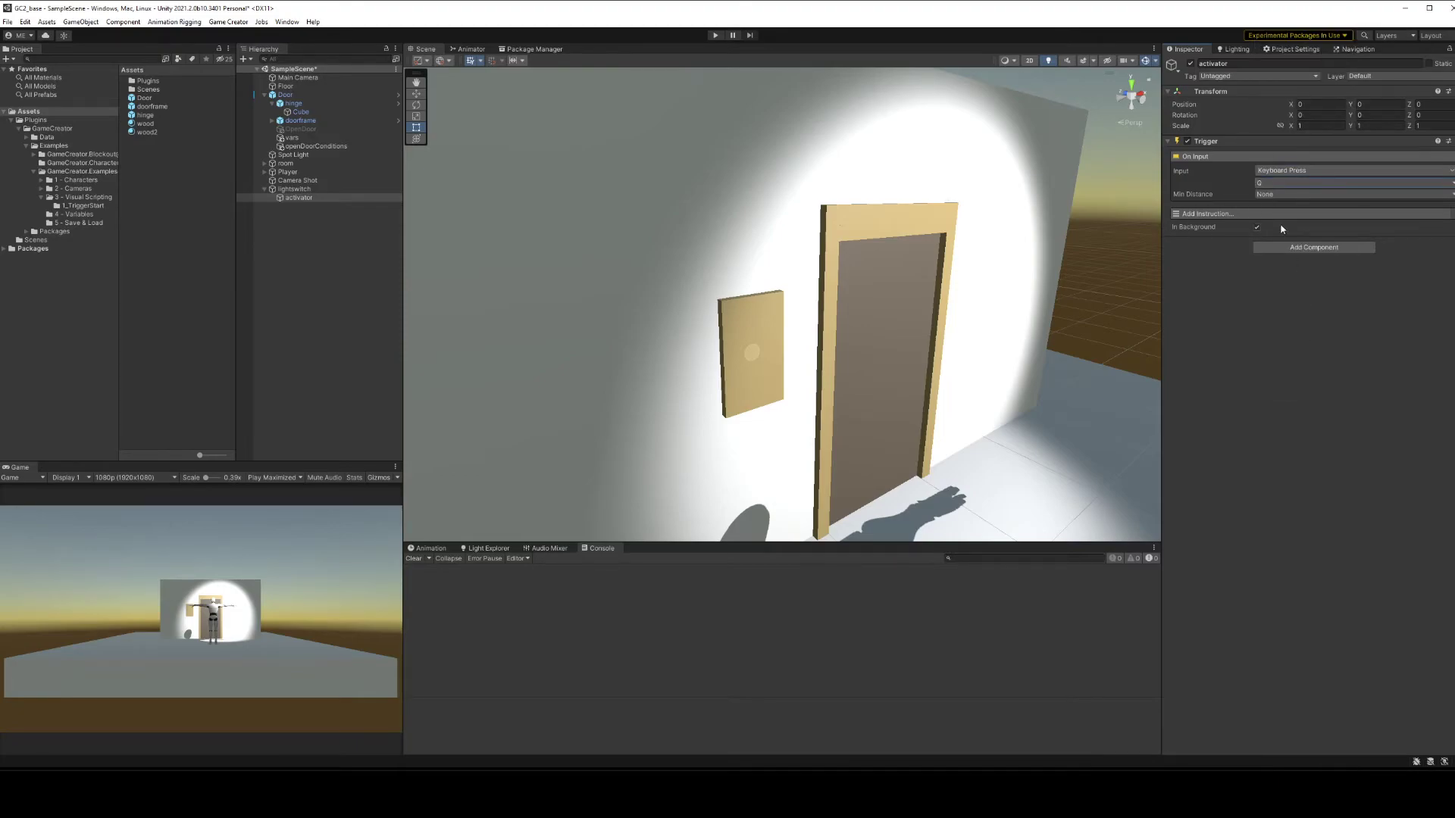
pyautogui.click(1276, 194)
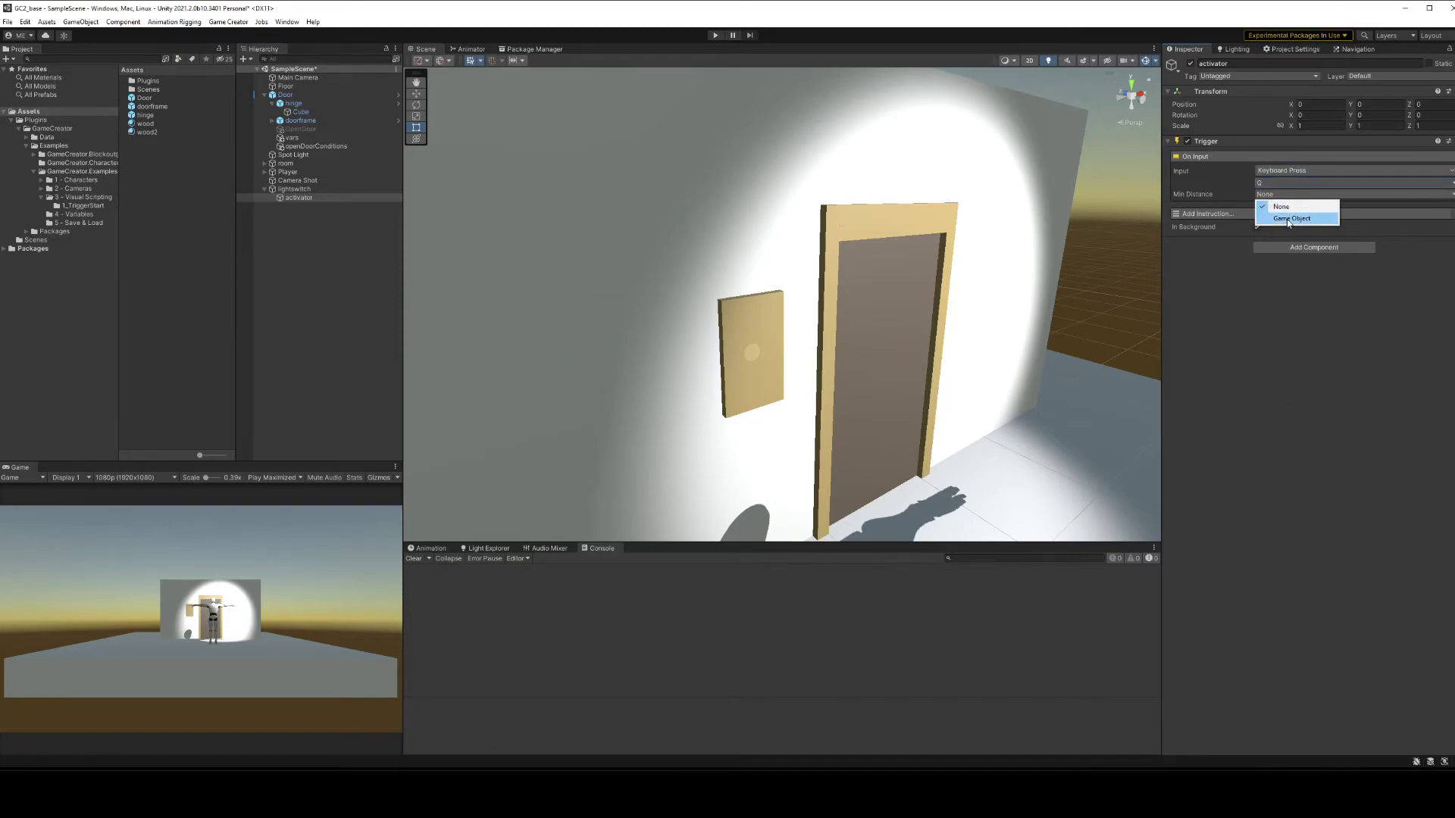
pyautogui.click(1286, 220)
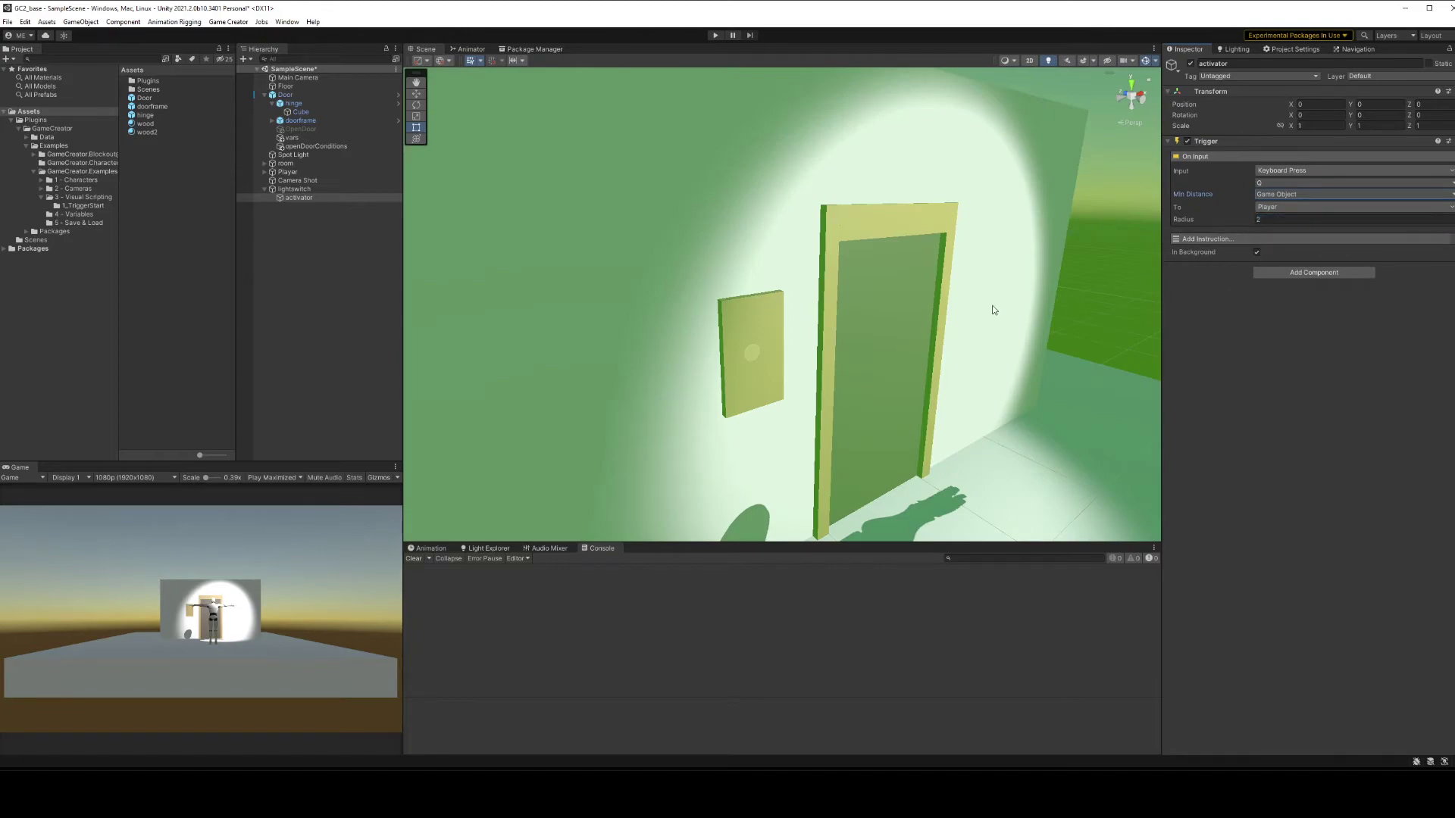
# - Set the activator Trigger's Radius to 1 so the green sphere hugs the light switch
pyautogui.scroll(-5, 899, 326)
pyautogui.keyDown('alt'); pyautogui.moveTo(898, 326); pyautogui.dragTo(882, 414); pyautogui.keyUp('alt')
pyautogui.moveTo(1270, 221); pyautogui.dragTo(1216, 214)
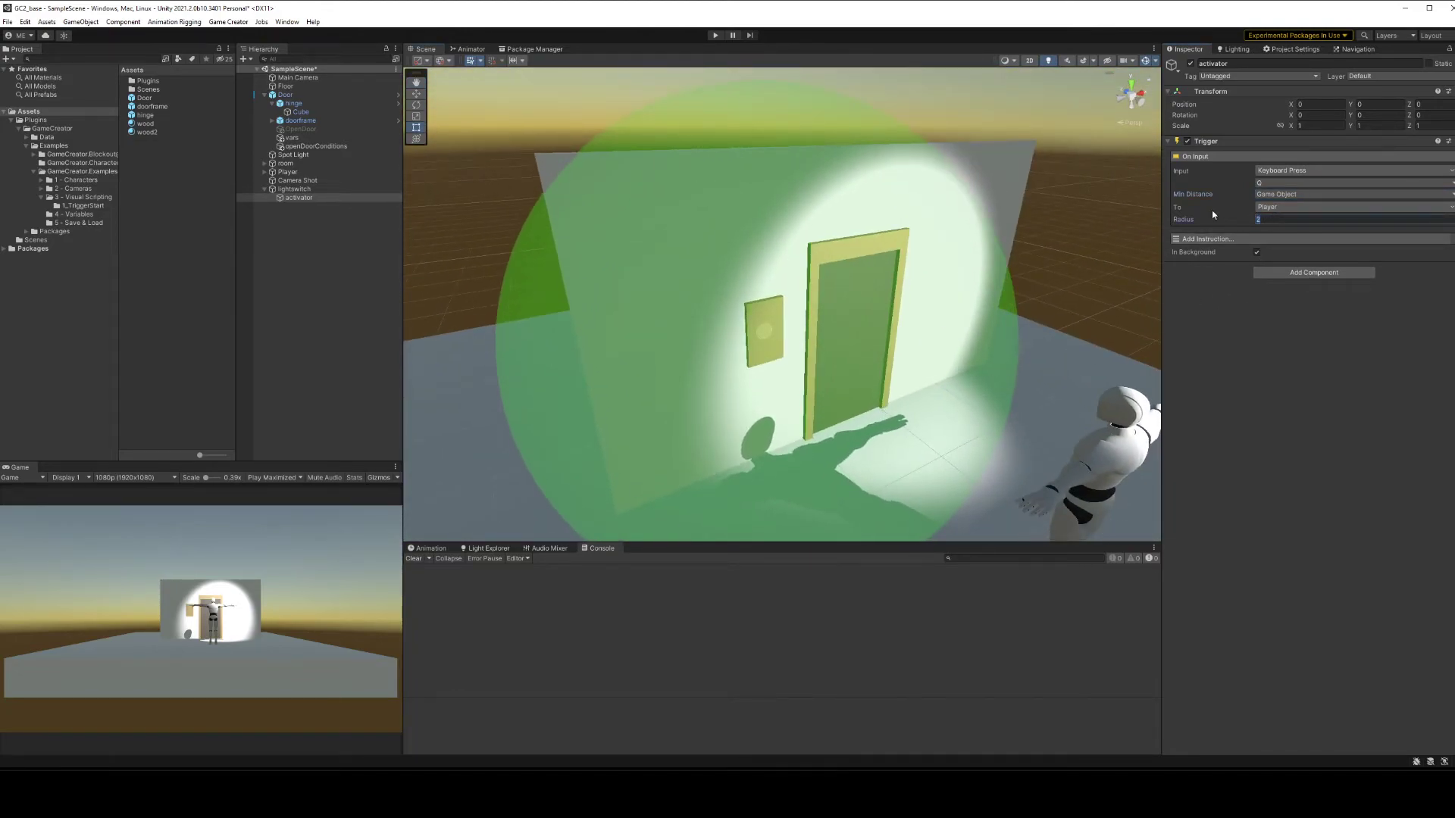
pyautogui.write('1')
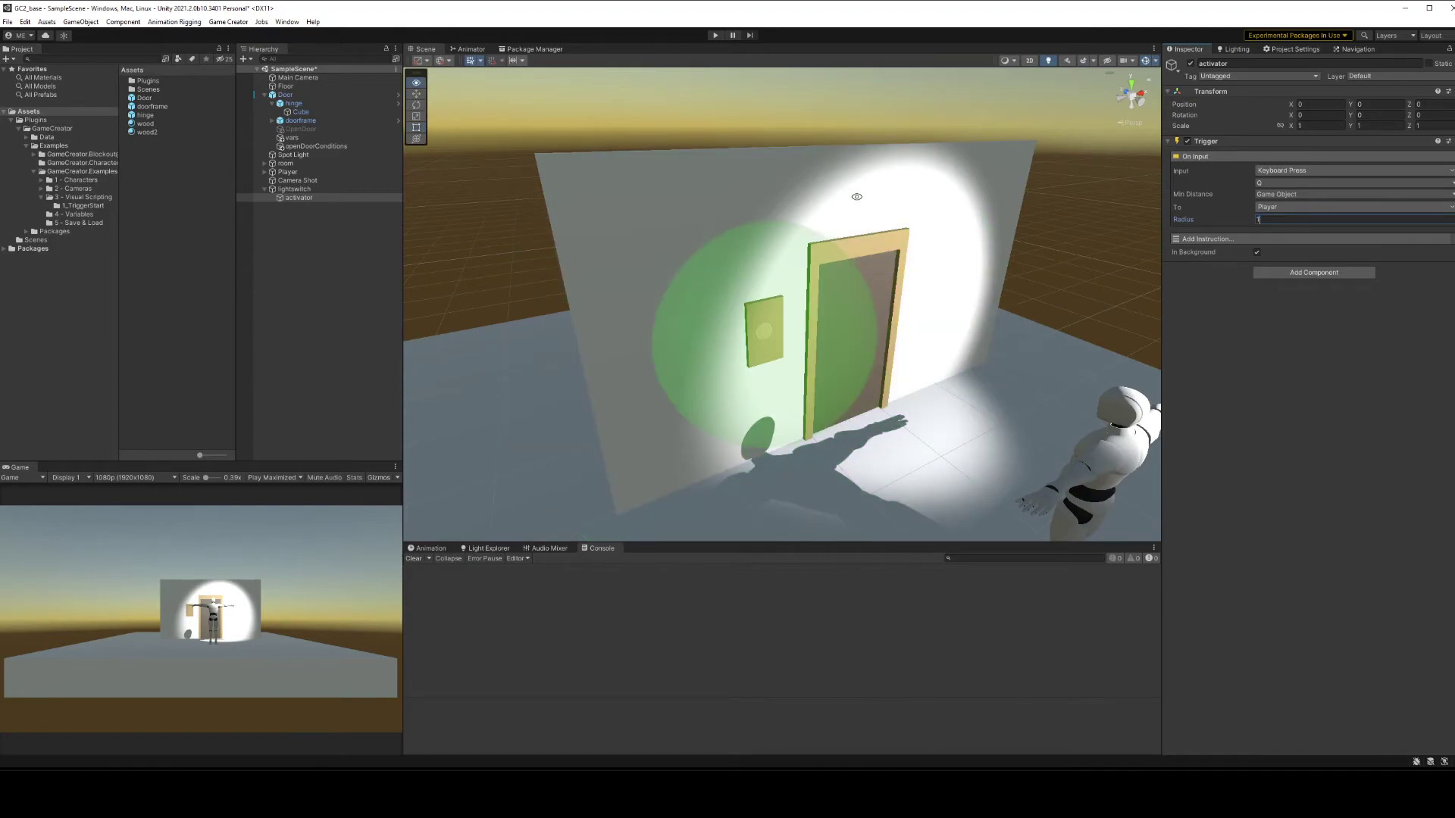
pyautogui.scroll(3, 886, 354)
pyautogui.keyDown('alt'); pyautogui.moveTo(887, 353); pyautogui.dragTo(809, 409, button='right'); pyautogui.keyUp('alt')
pyautogui.keyDown('alt'); pyautogui.moveTo(808, 410); pyautogui.dragTo(931, 341); pyautogui.keyUp('alt')
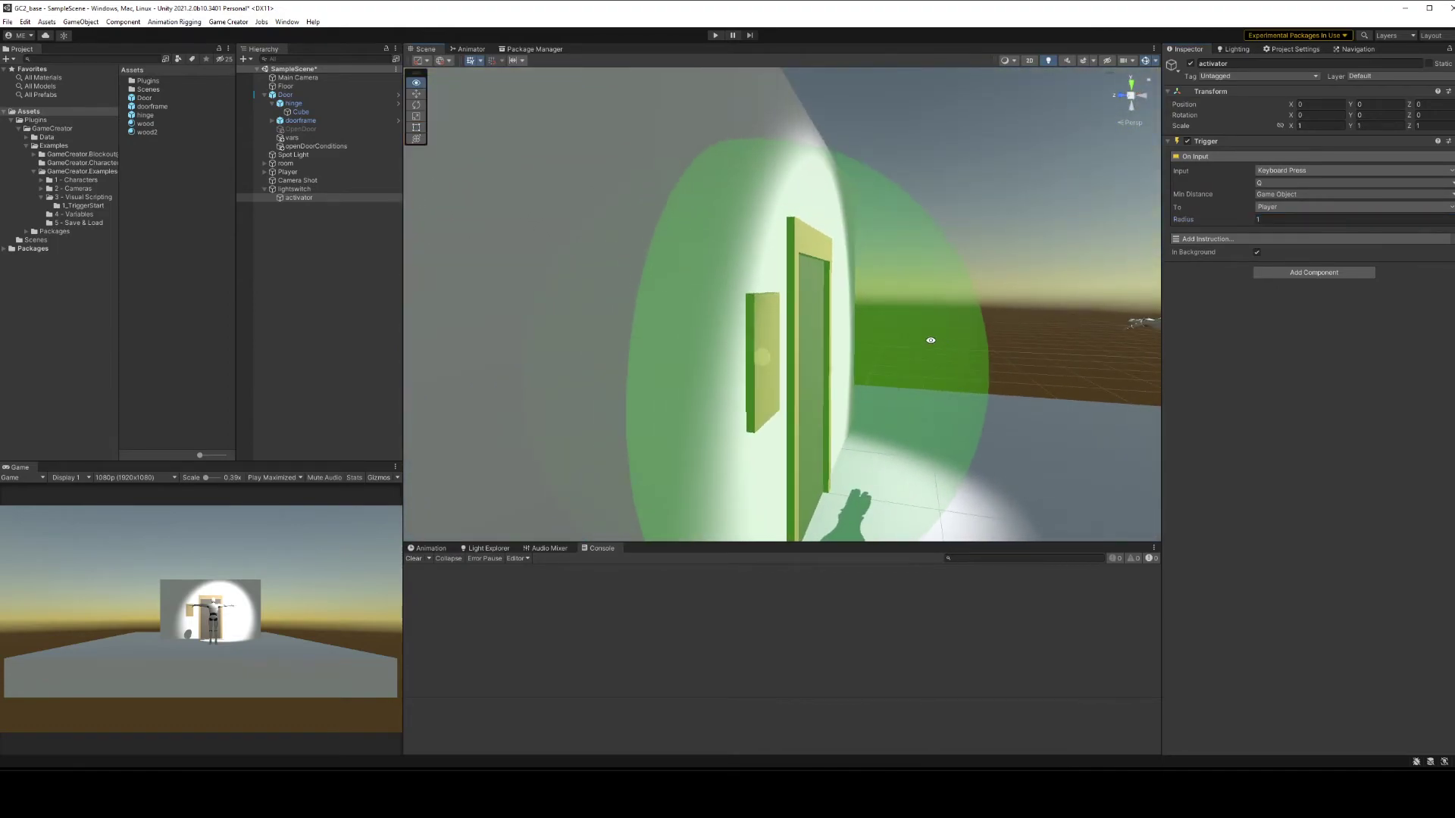
pyautogui.moveTo(967, 357); pyautogui.dragTo(932, 341, button='middle')
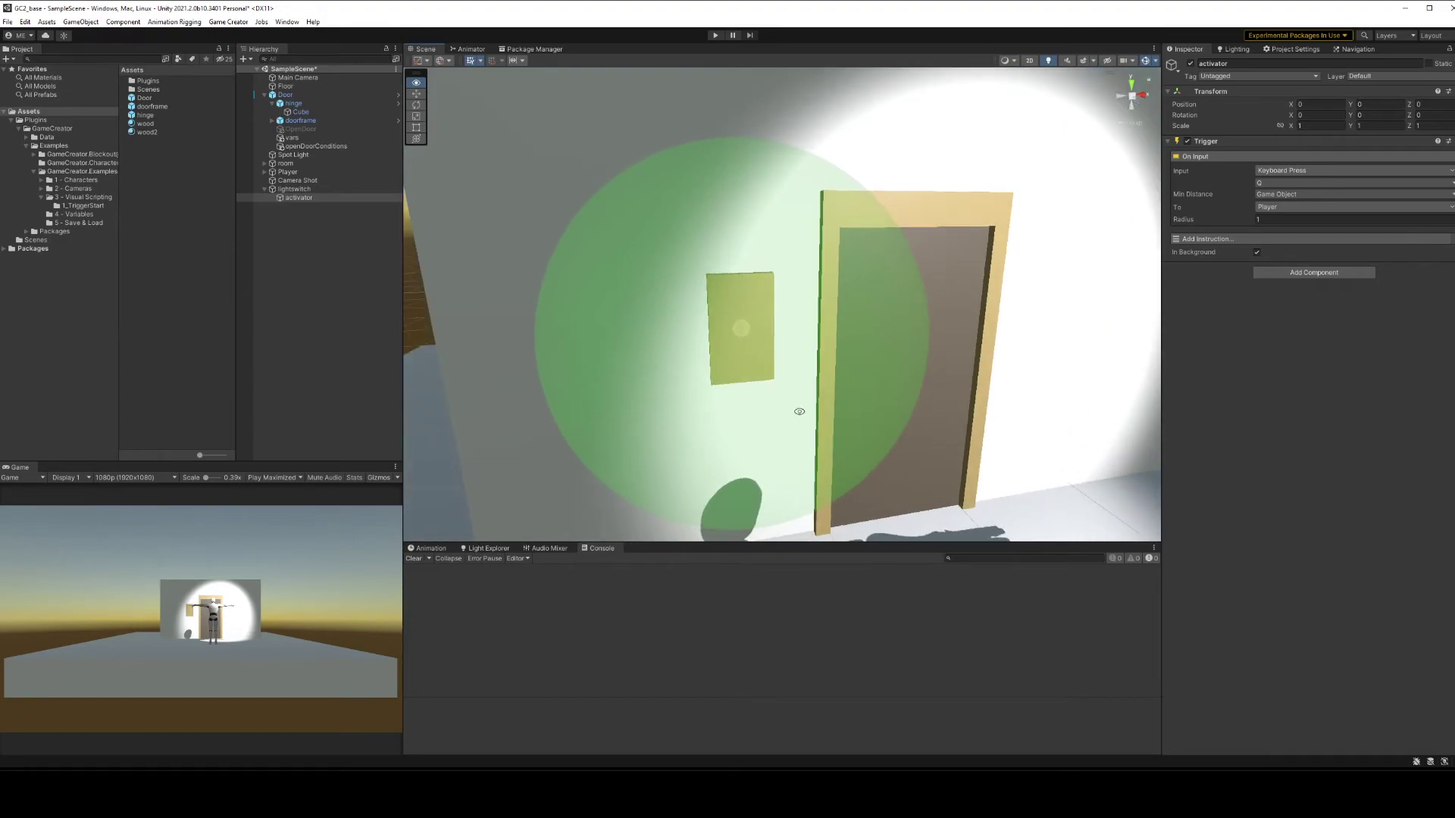